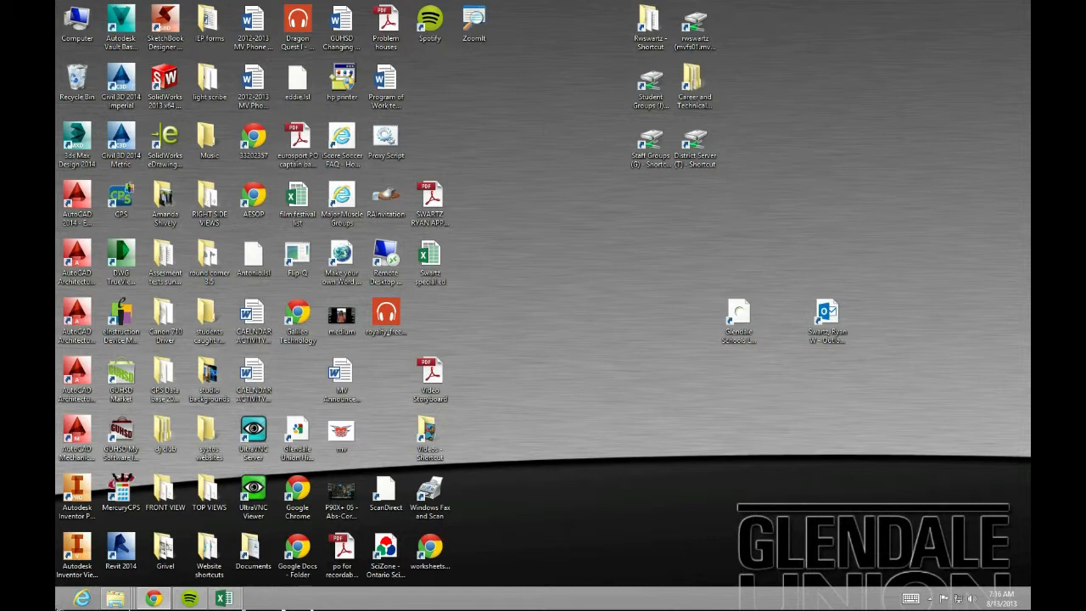
# Step: Find Adobe Photoshop CS6 (64 Bit) in the full list of installed apps and launch it
pyautogui.moveTo(56, 604)
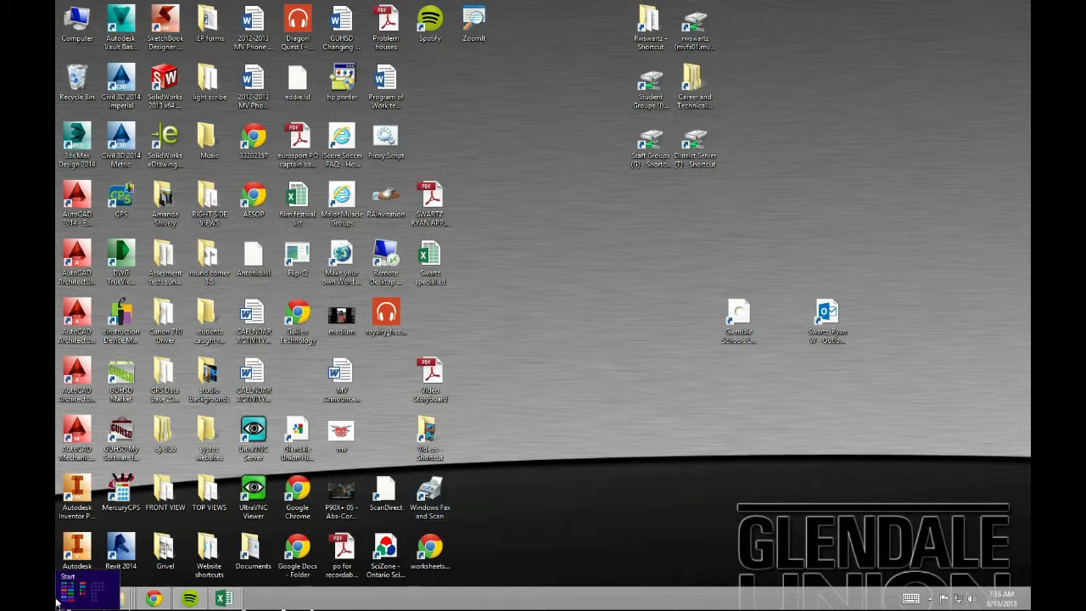
pyautogui.click(61, 597)
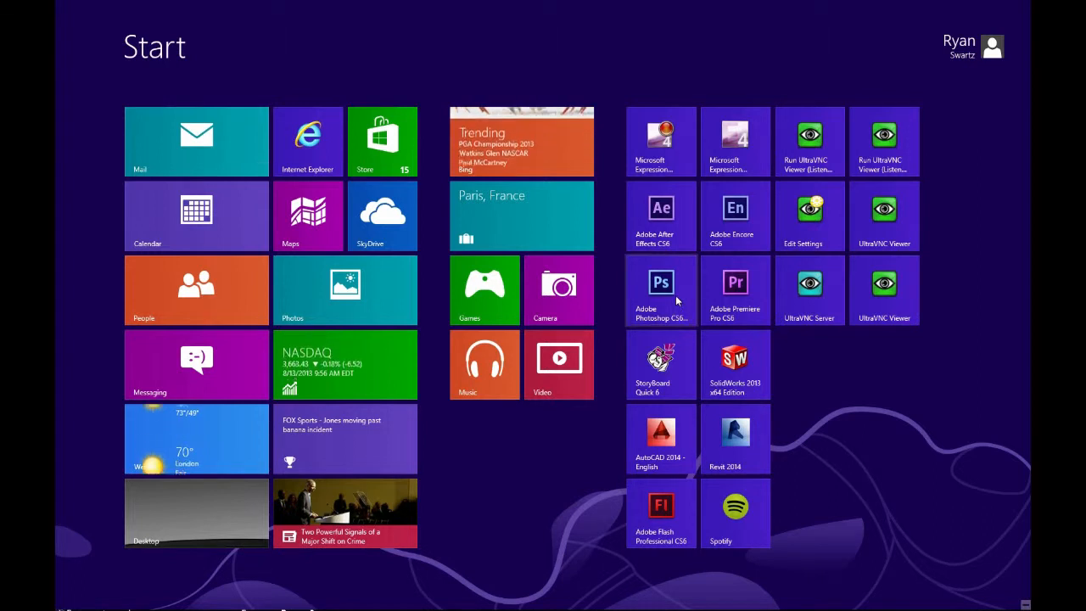
pyautogui.moveTo(1029, 609)
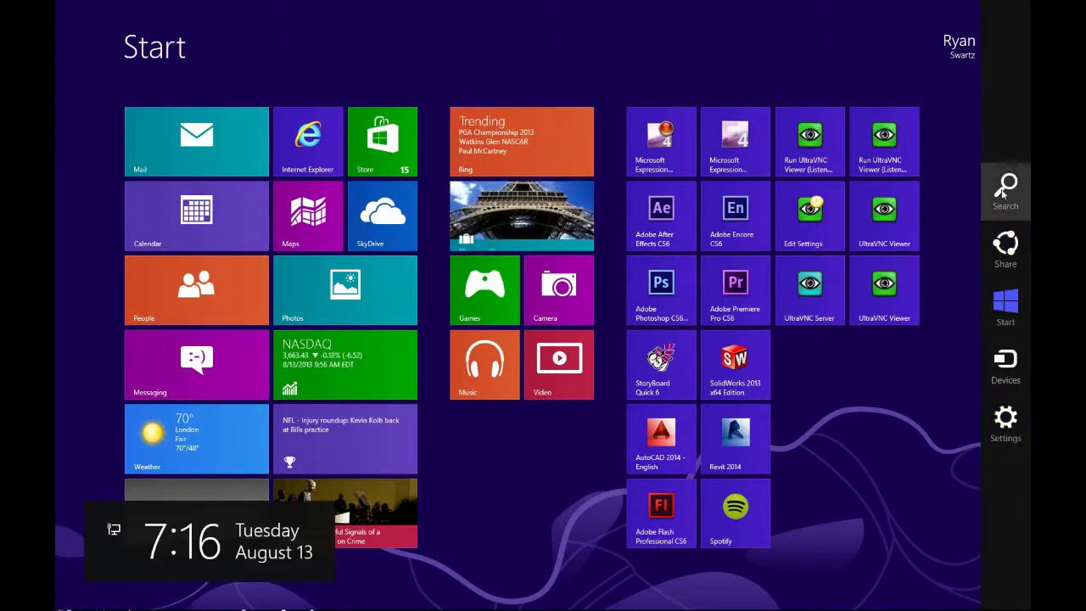
pyautogui.click(998, 200)
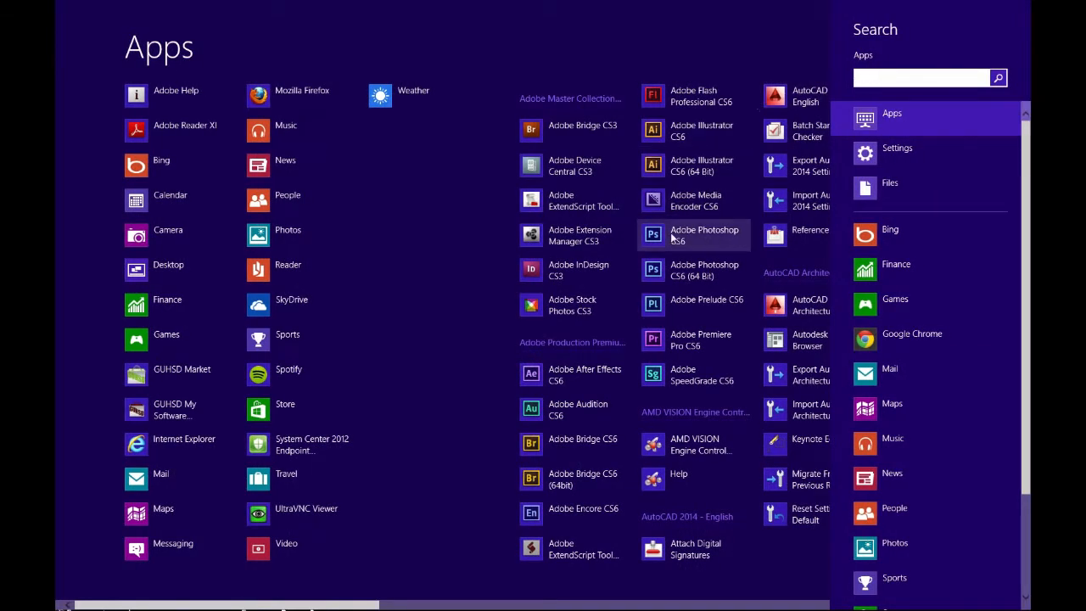
pyautogui.click(654, 278)
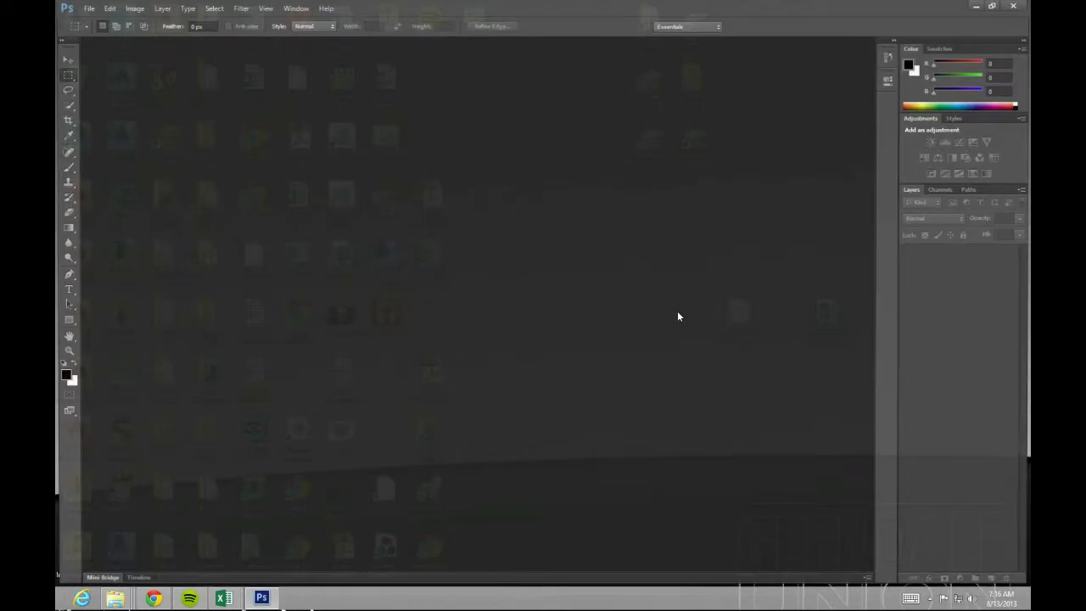
# Step: Minimize Photoshop and browse in File Explorer to the teacher's Resources folder under Career and Technical Education on the Student Groups (J:) drive
pyautogui.click(980, 7)
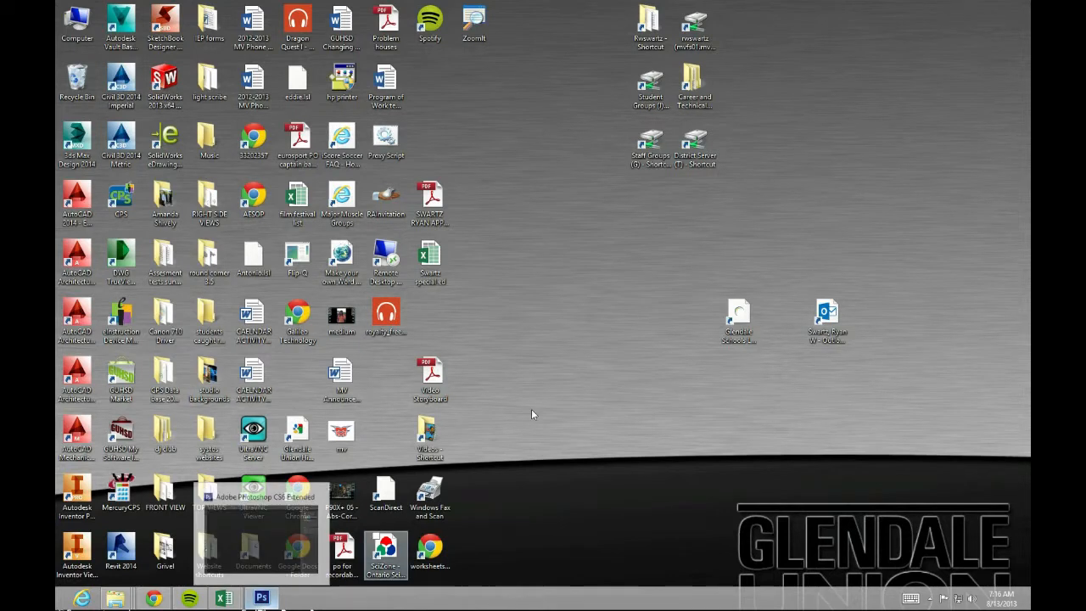
pyautogui.doubleClick(75, 22)
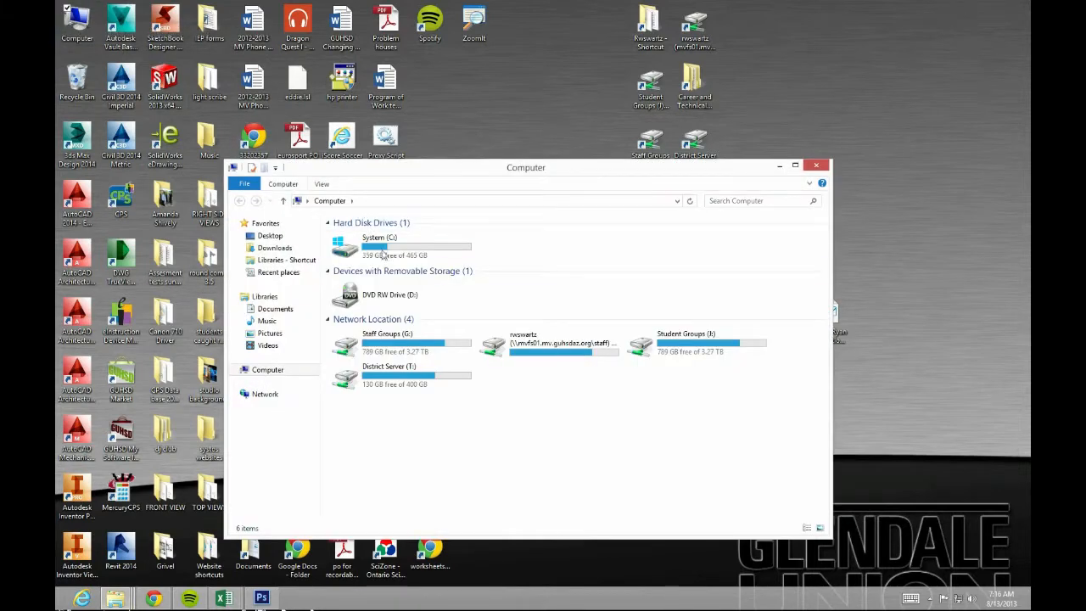
pyautogui.doubleClick(679, 345)
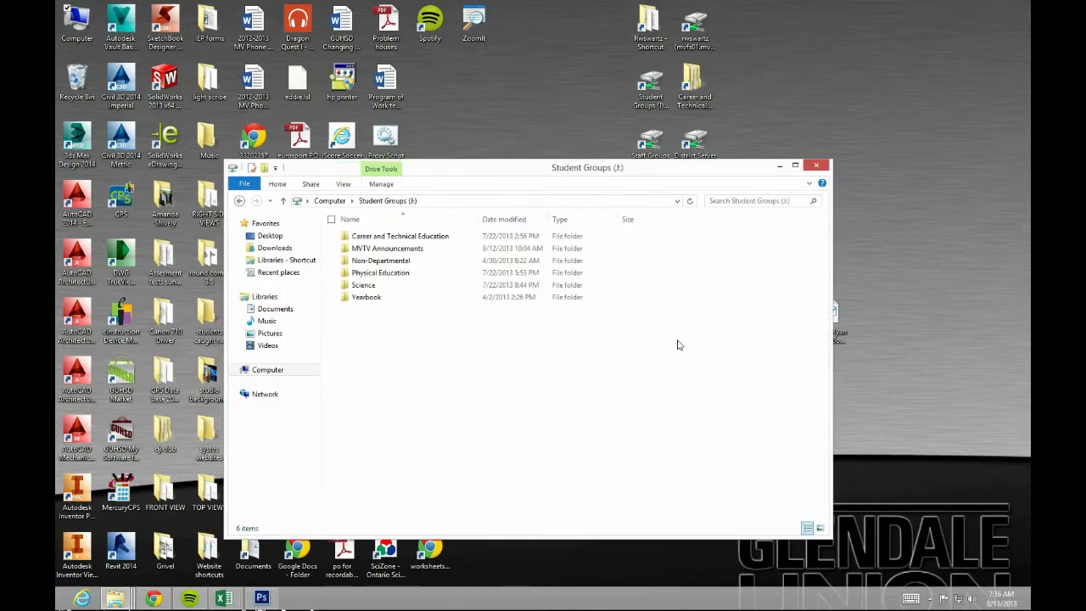
pyautogui.doubleClick(389, 238)
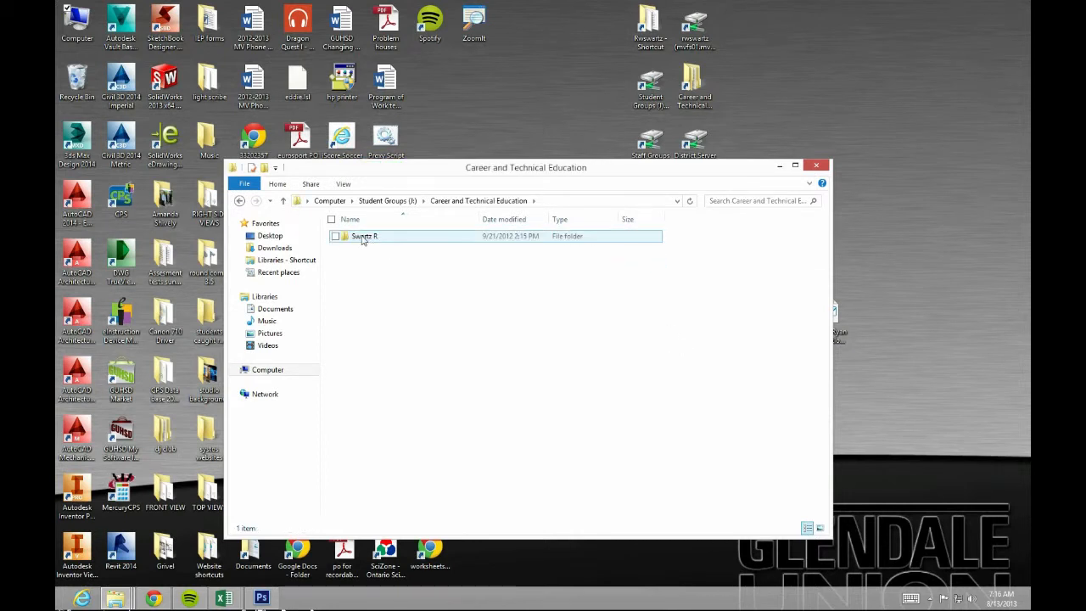
pyautogui.doubleClick(362, 237)
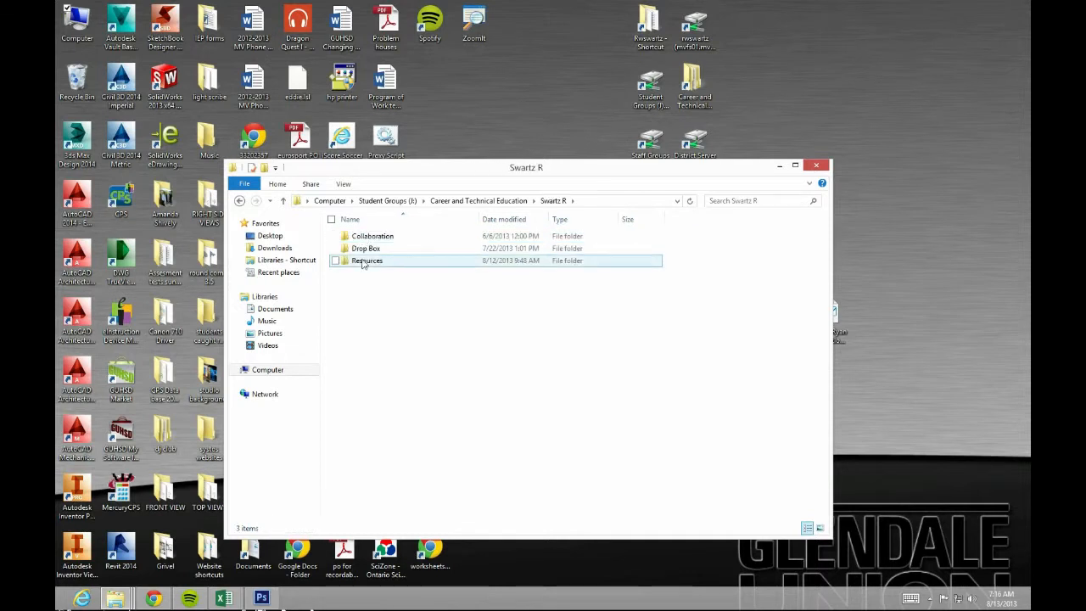
pyautogui.doubleClick(363, 261)
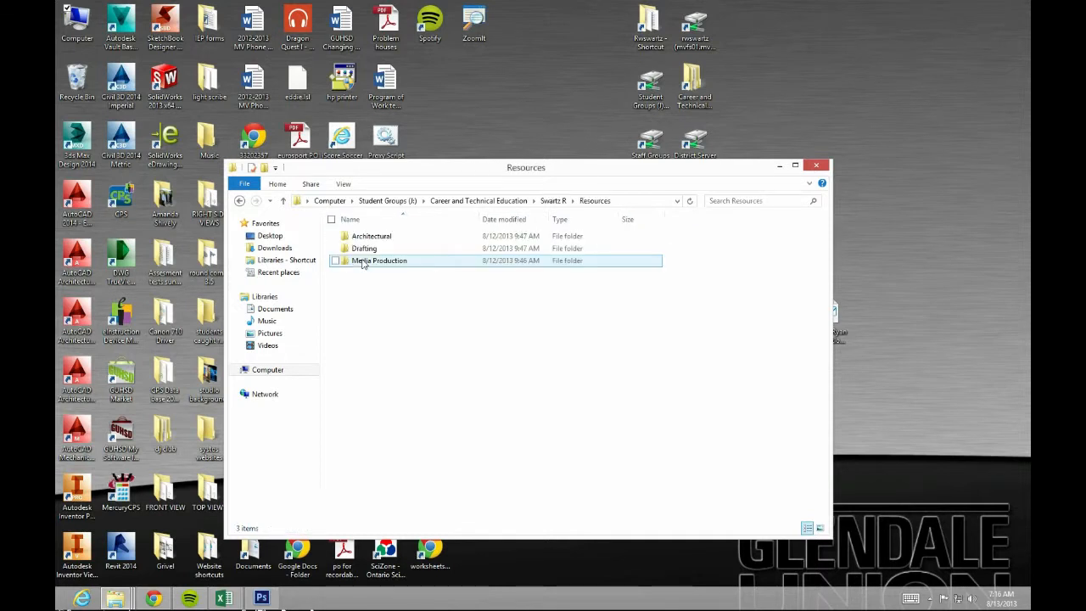
# Step: Open the Photoshop image PS 1-4 from Media Production, Class Files, Photoshop Reveled Book, Chapter 01
pyautogui.doubleClick(370, 262)
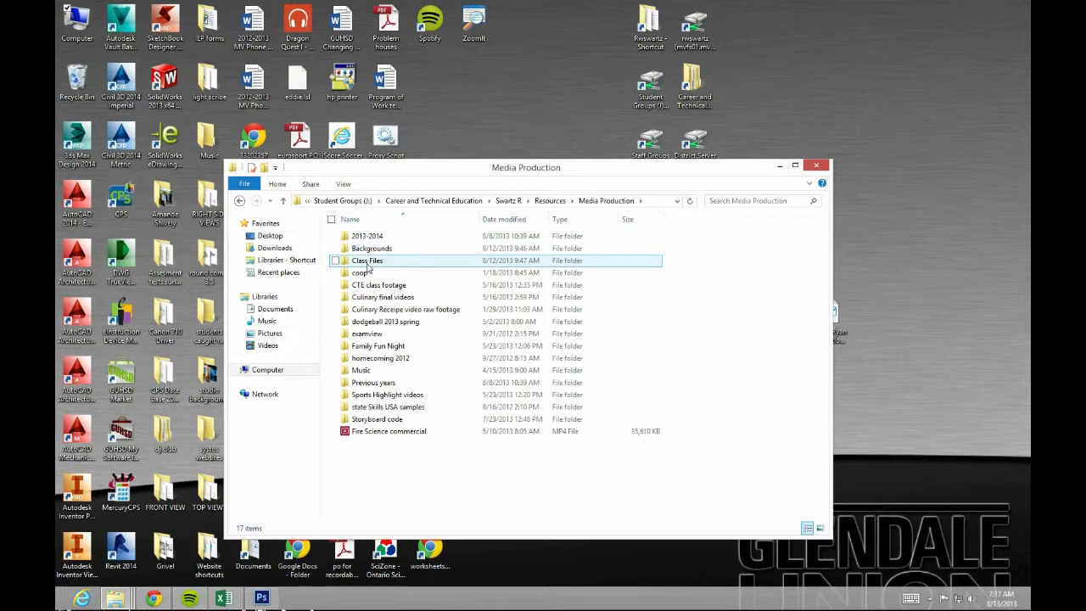
pyautogui.doubleClick(368, 262)
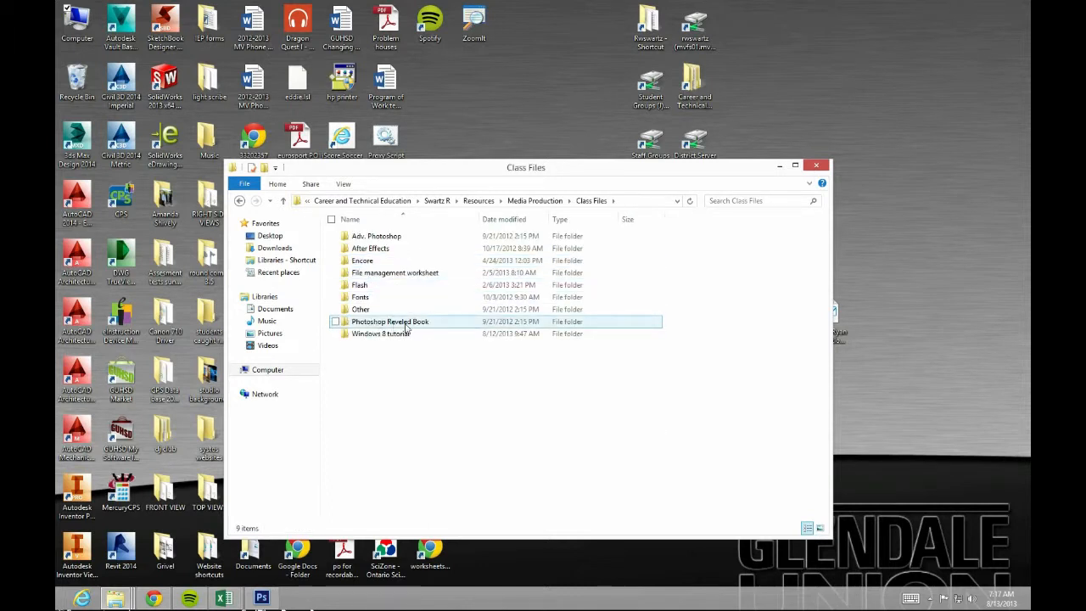
pyautogui.click(379, 329)
pyautogui.doubleClick(379, 329)
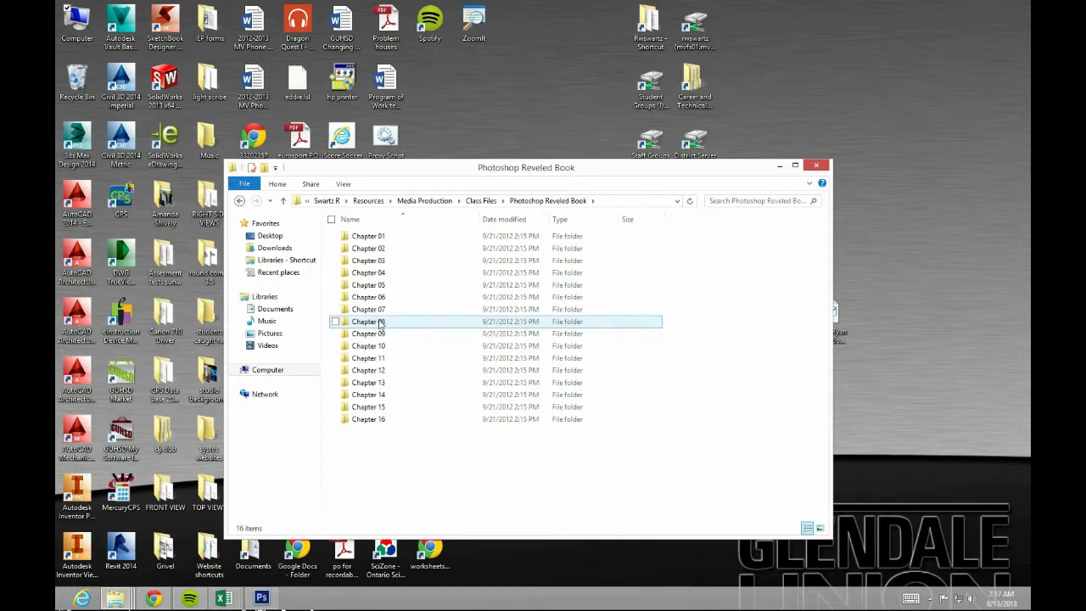
pyautogui.doubleClick(369, 239)
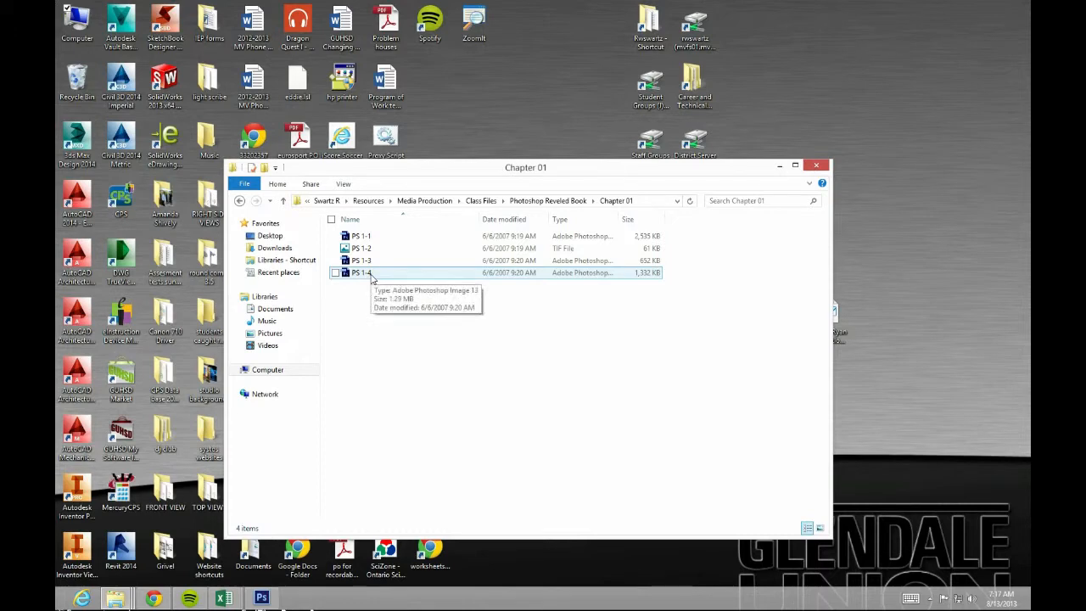
pyautogui.doubleClick(371, 274)
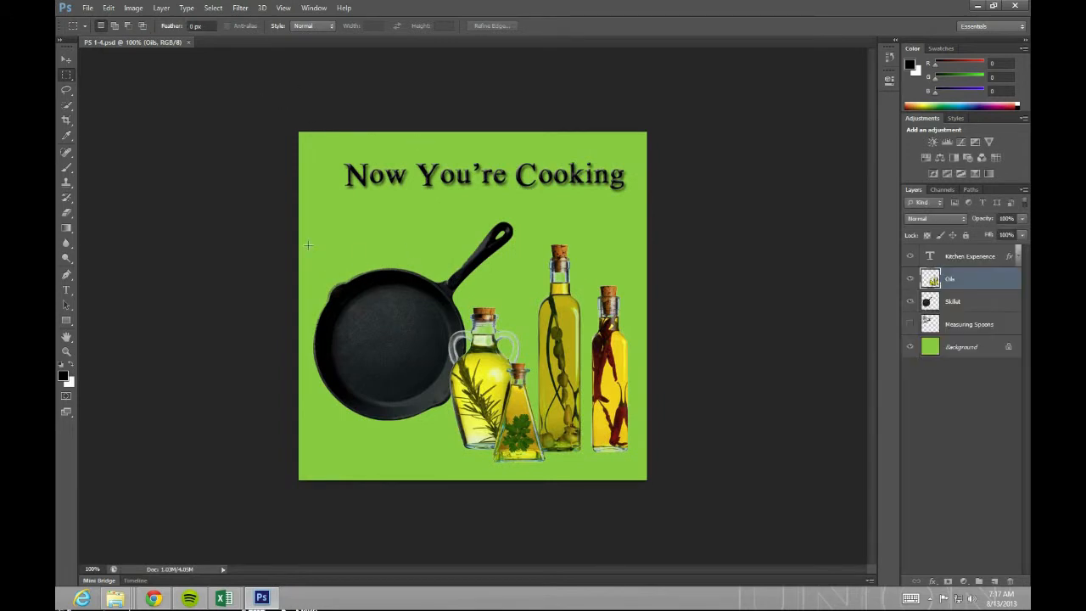
# Step: Start saving the image under a new name and choose the ch 1 folder inside the personal Photoshop folder on System (C:)
pyautogui.click(87, 8)
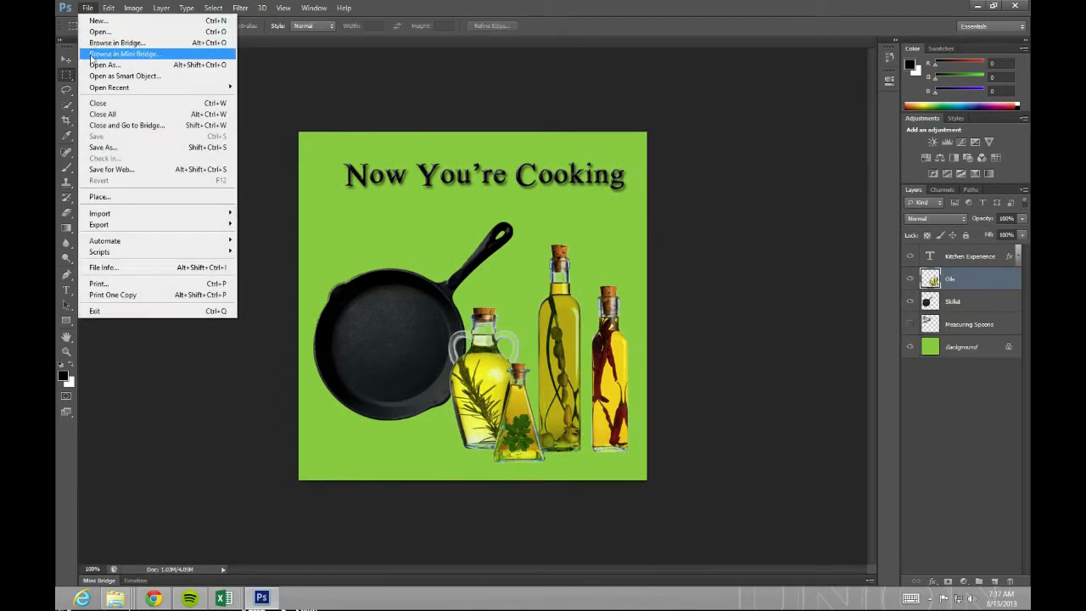
pyautogui.click(103, 149)
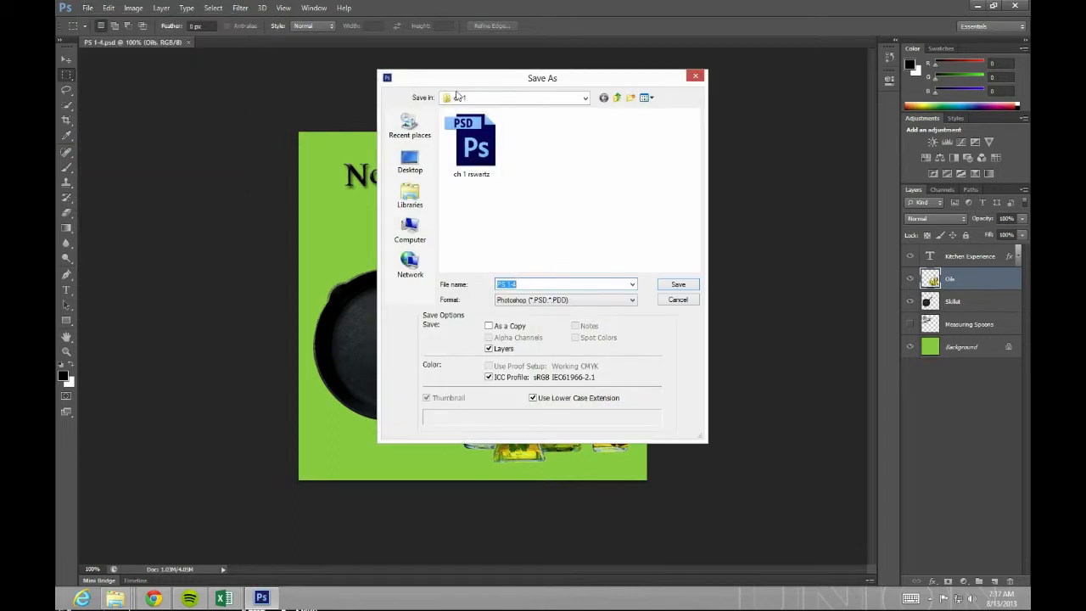
pyautogui.click(584, 97)
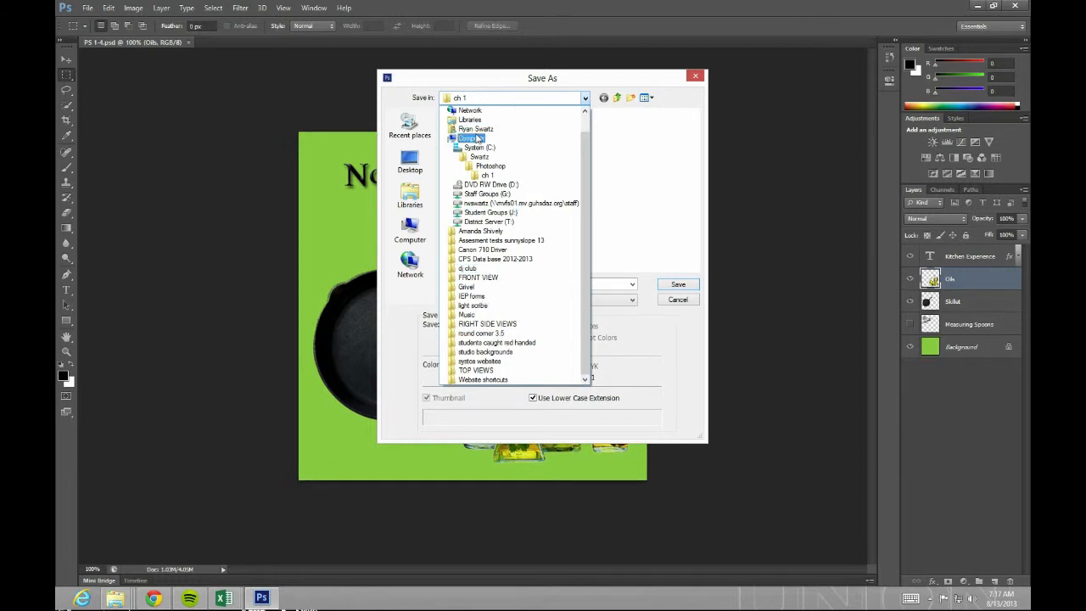
pyautogui.click(626, 148)
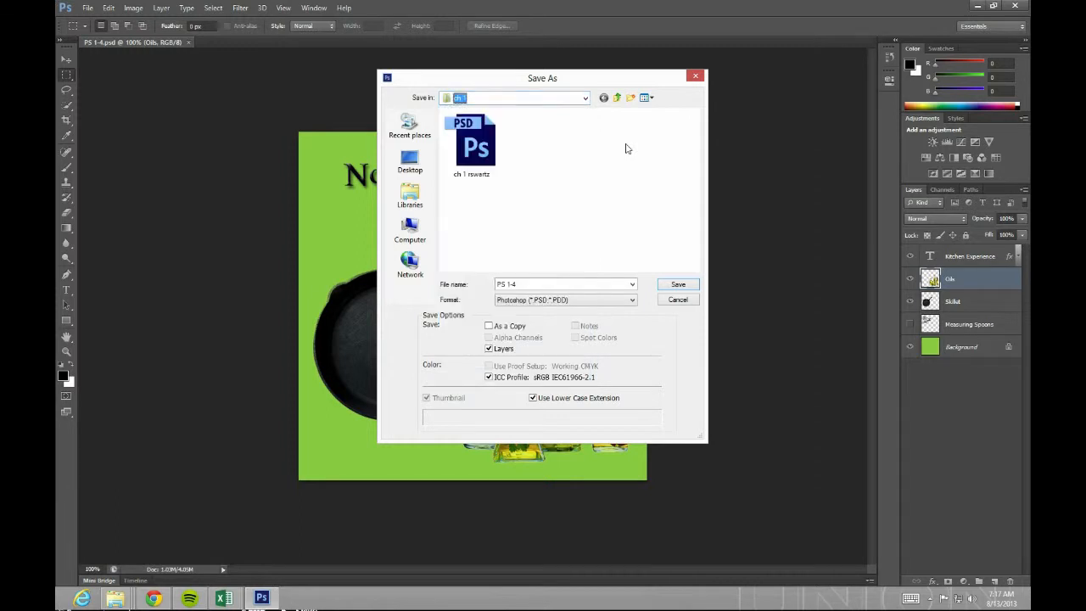
pyautogui.click(408, 231)
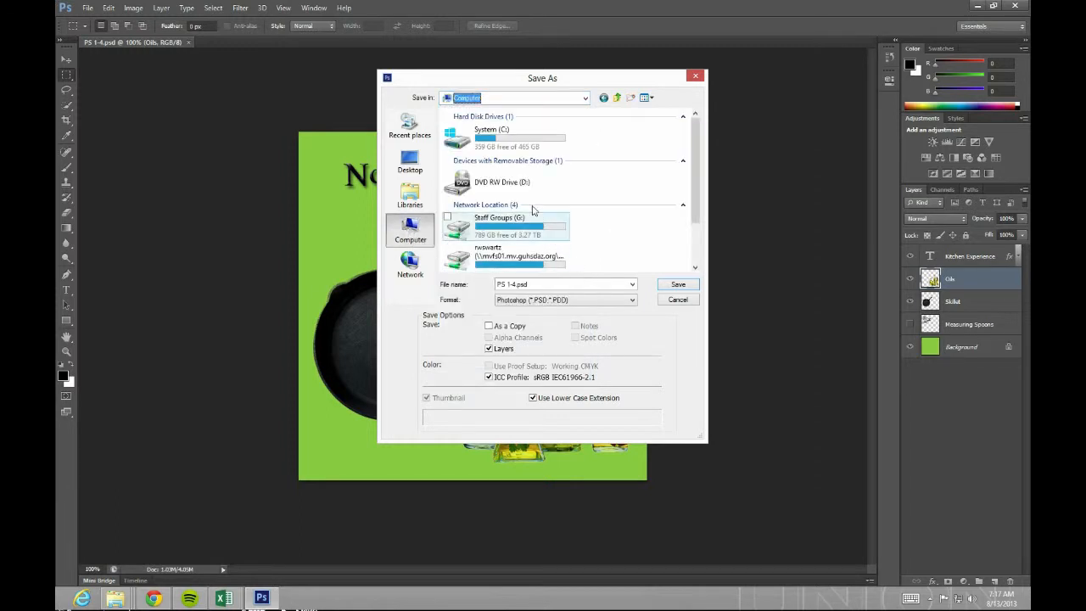
pyautogui.doubleClick(496, 136)
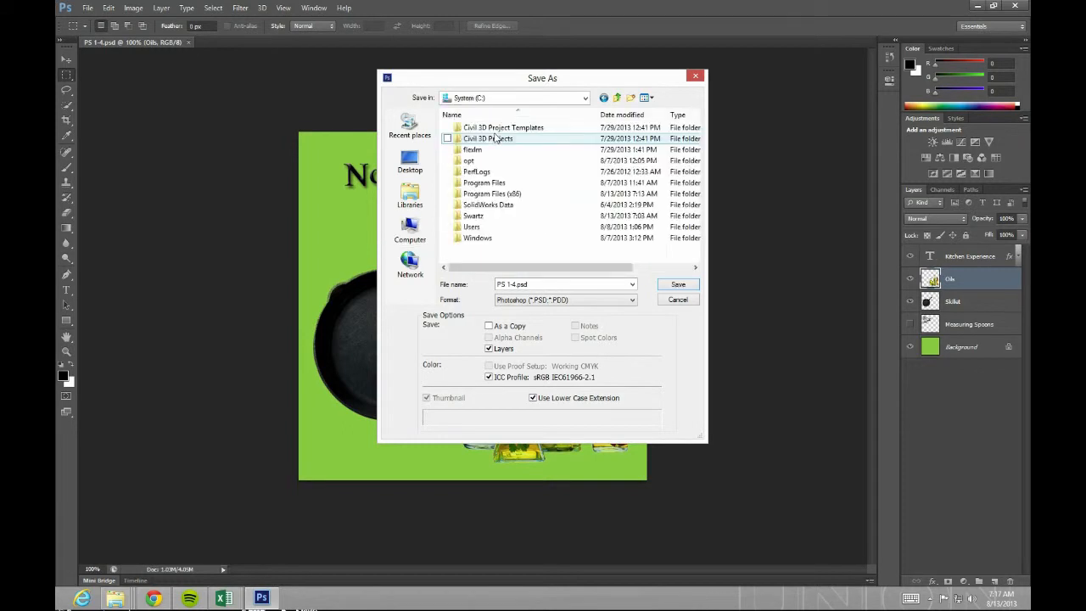
pyautogui.doubleClick(472, 217)
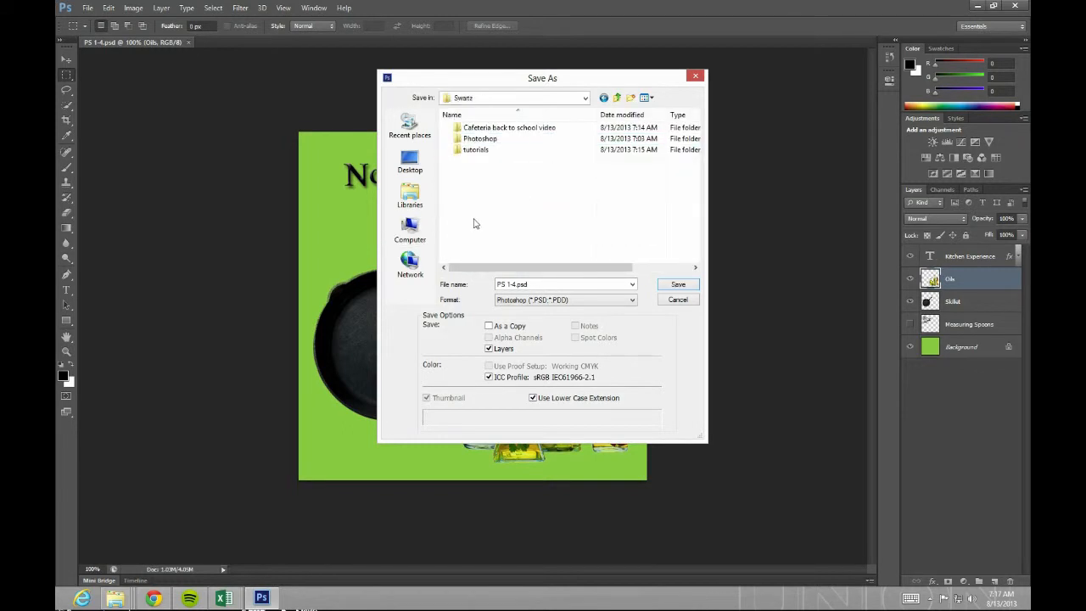
pyautogui.doubleClick(489, 141)
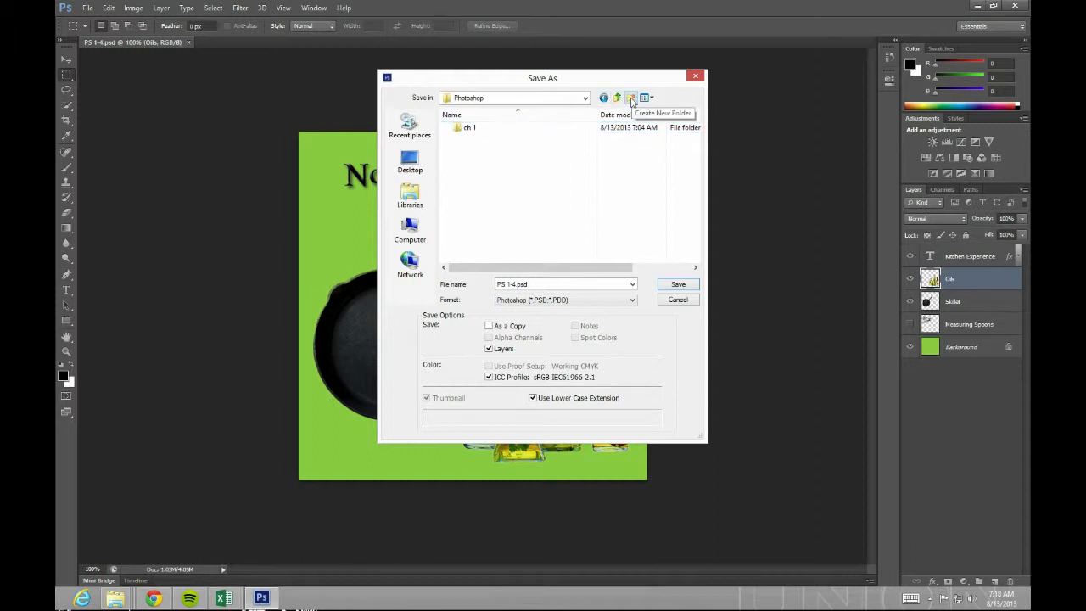
pyautogui.doubleClick(471, 130)
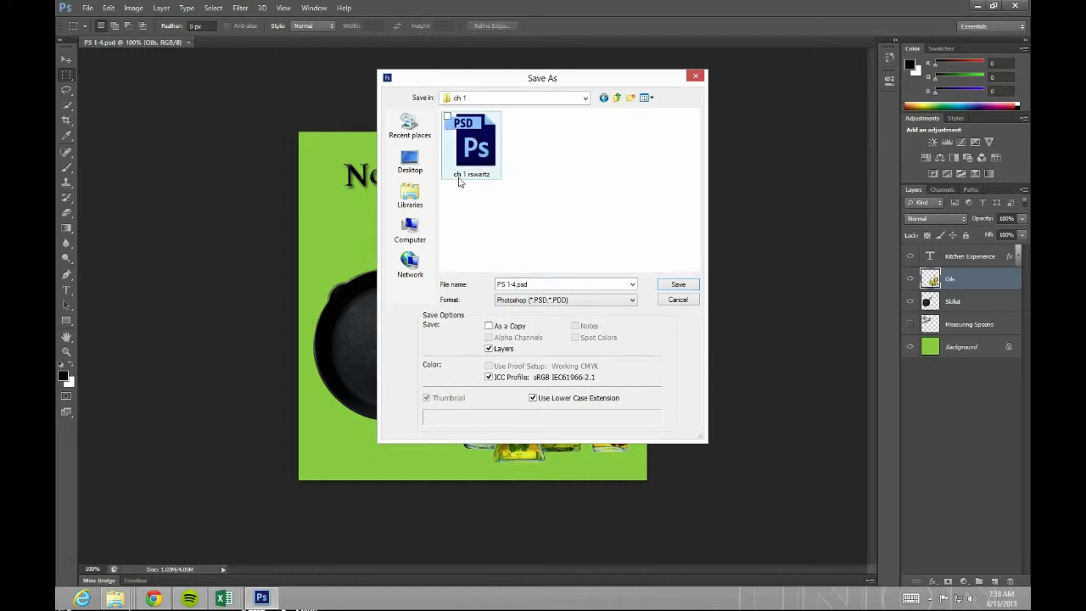
# Step: Save the image over the existing ch 1 PSD file, replacing it and keeping Maximize Compatibility on
pyautogui.doubleClick(534, 284)
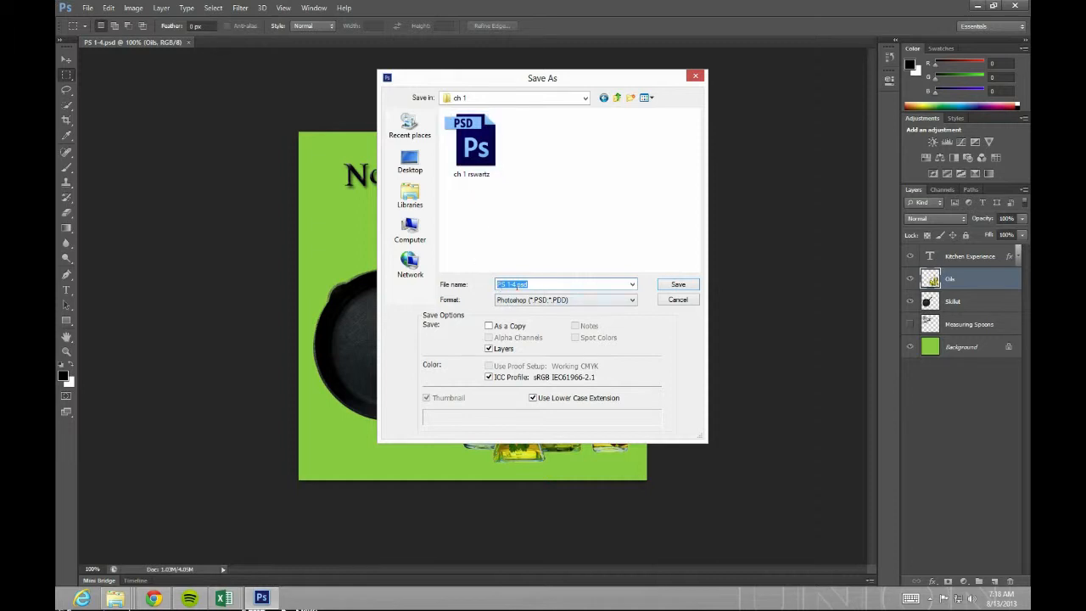
pyautogui.click(482, 164)
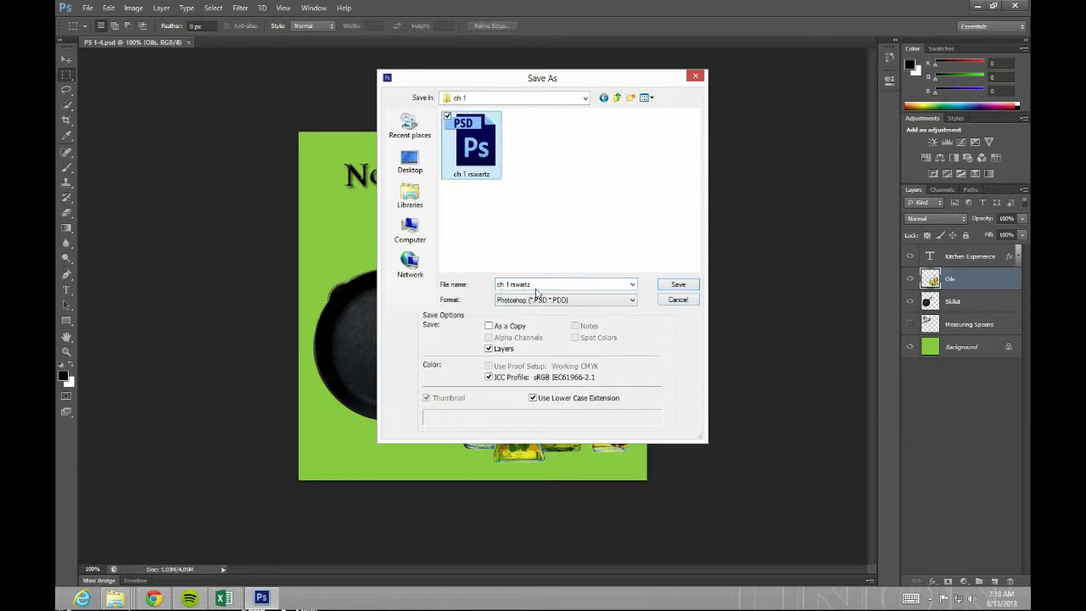
pyautogui.click(678, 285)
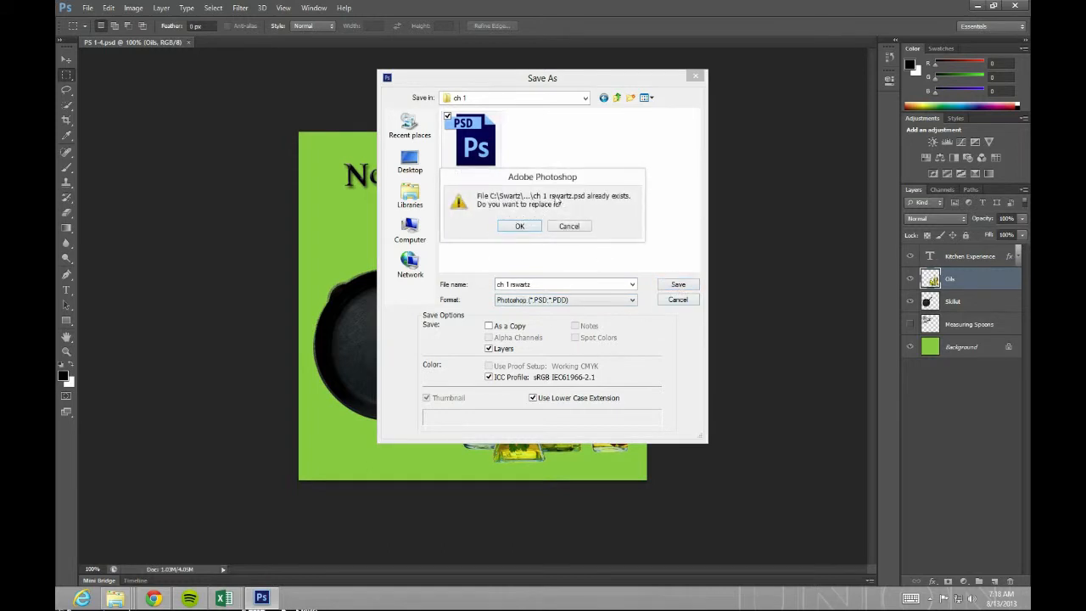
pyautogui.click(518, 227)
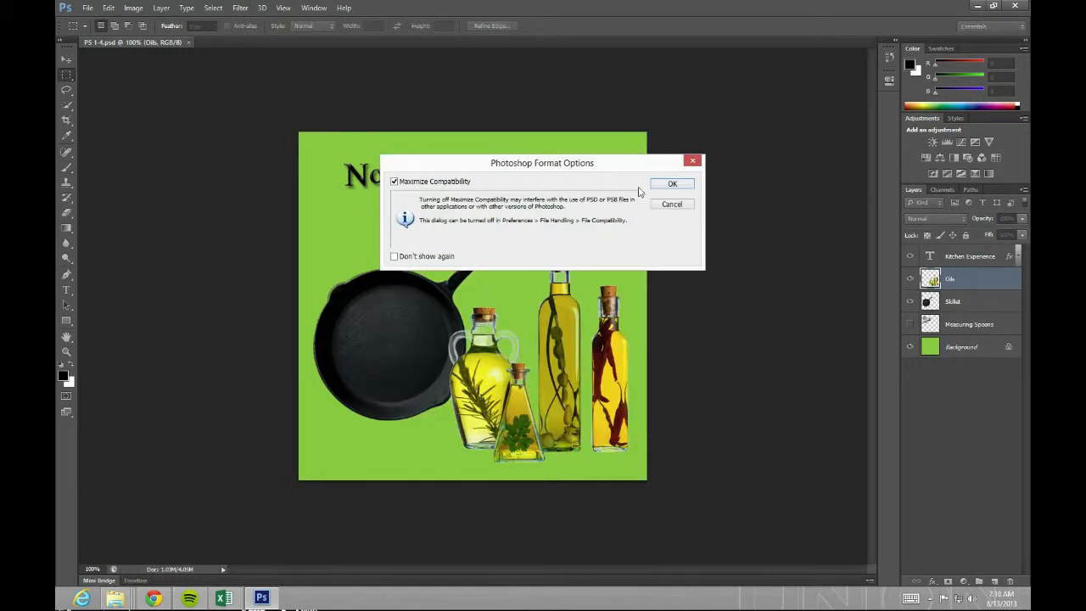
pyautogui.click(671, 185)
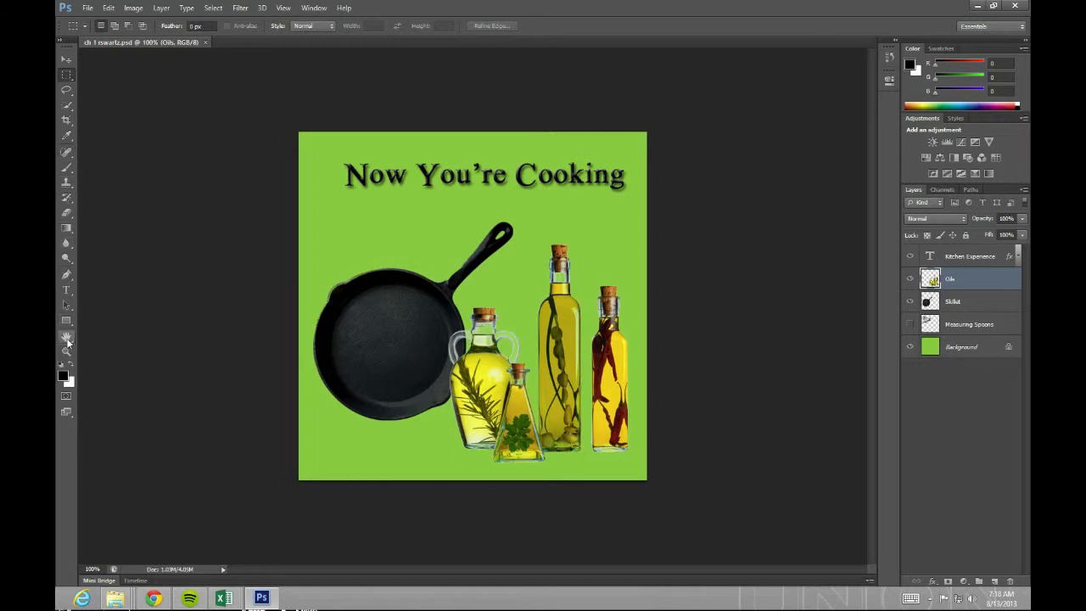
pyautogui.click(87, 8)
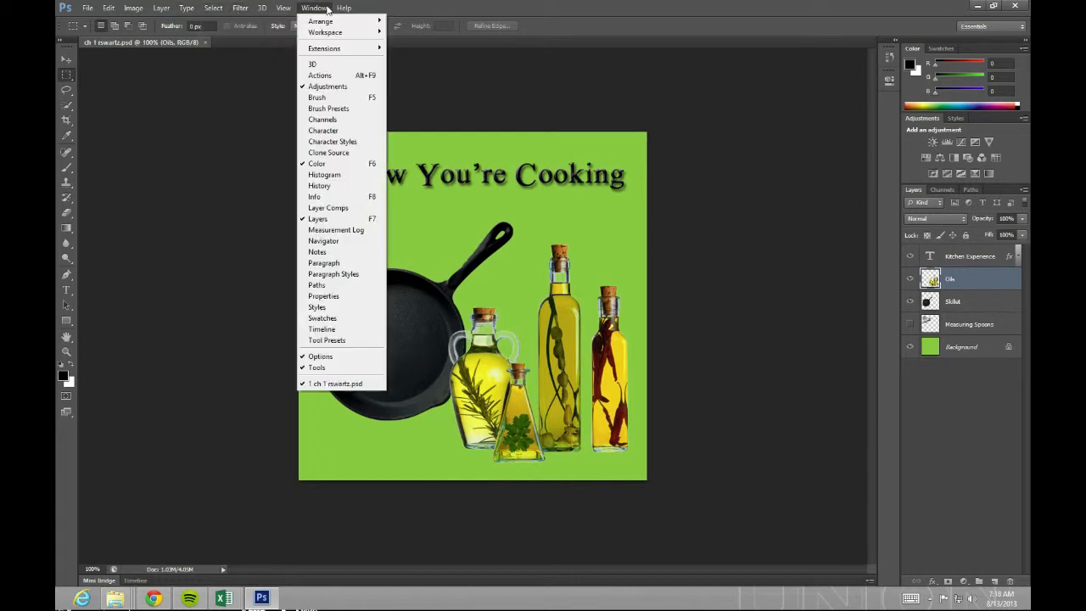
pyautogui.click(421, 12)
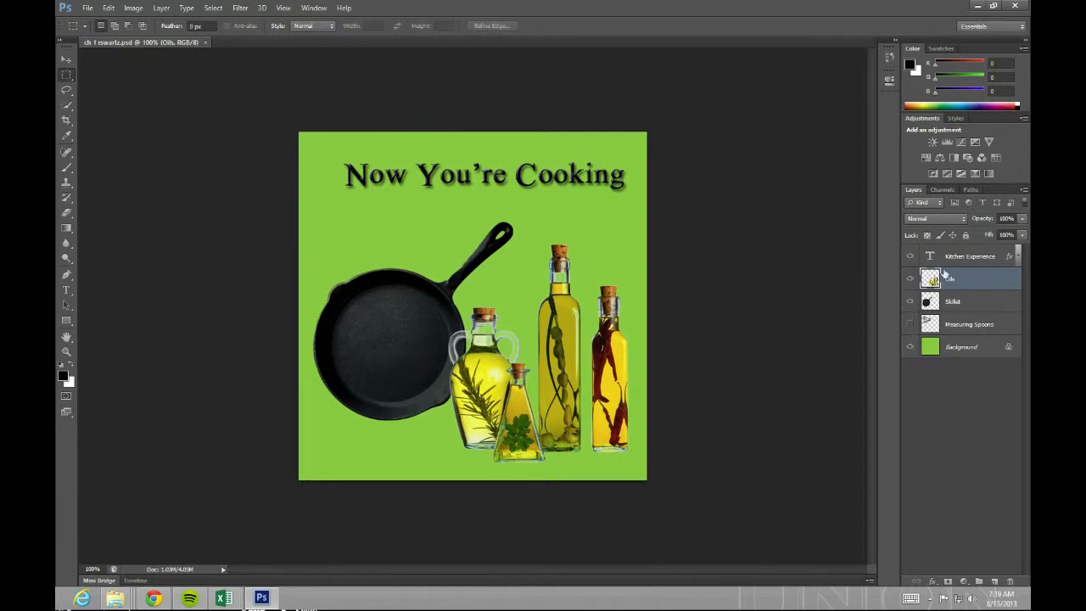
# Step: Hide the Skillet layer and make it visible again
pyautogui.click(909, 302)
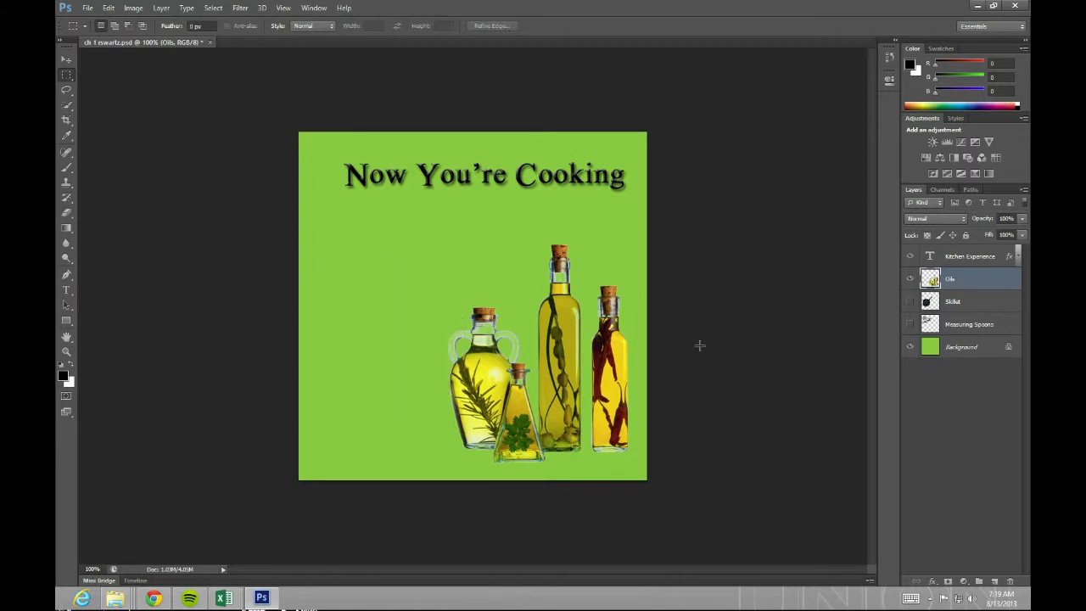
pyautogui.click(911, 302)
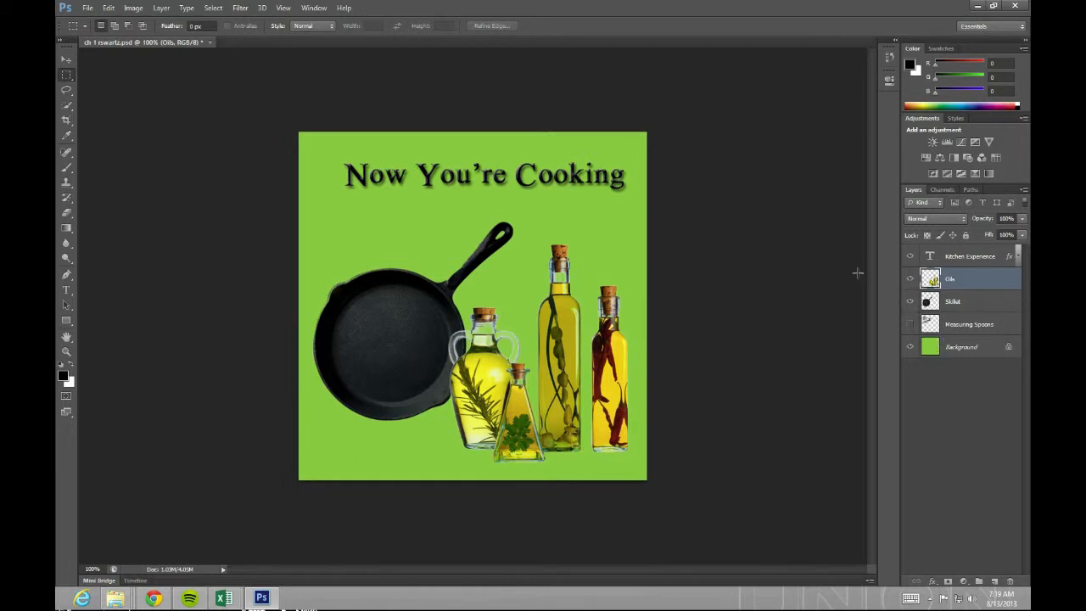
pyautogui.click(65, 61)
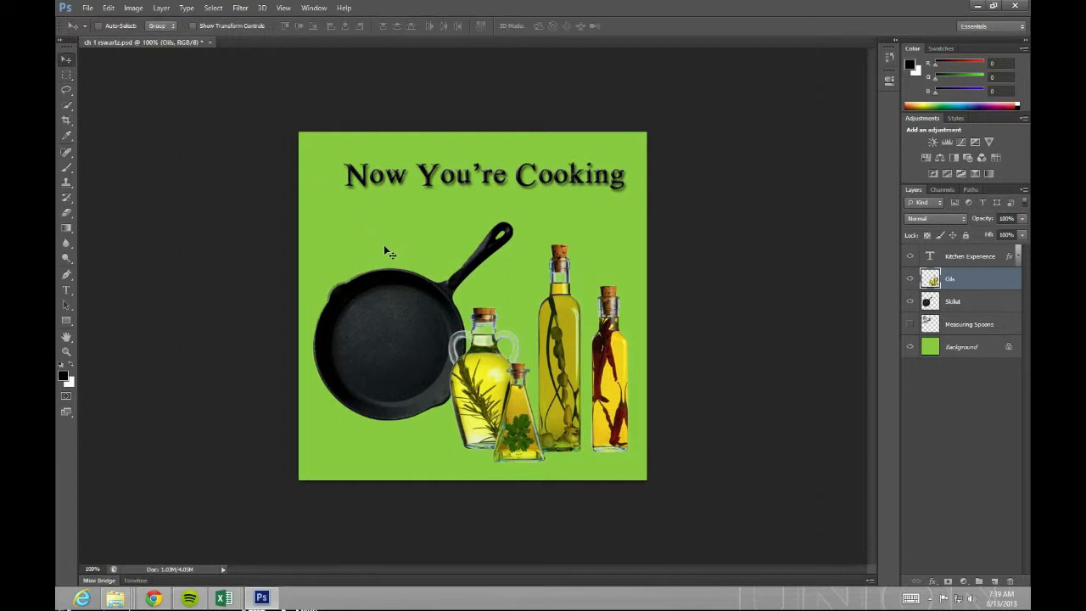
pyautogui.click(65, 78)
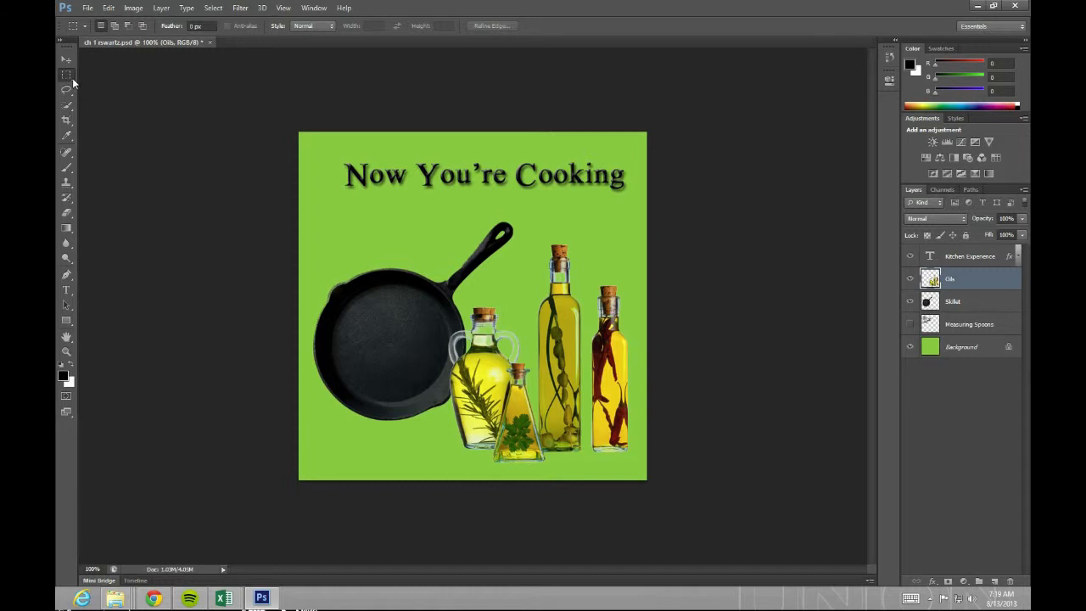
pyautogui.rightClick(72, 78)
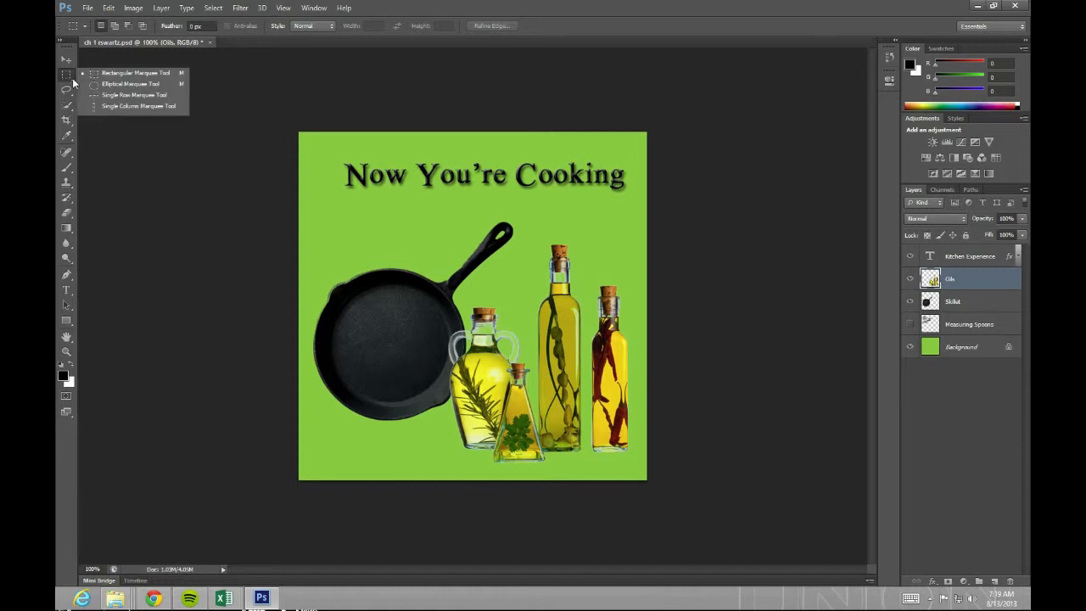
pyautogui.click(140, 106)
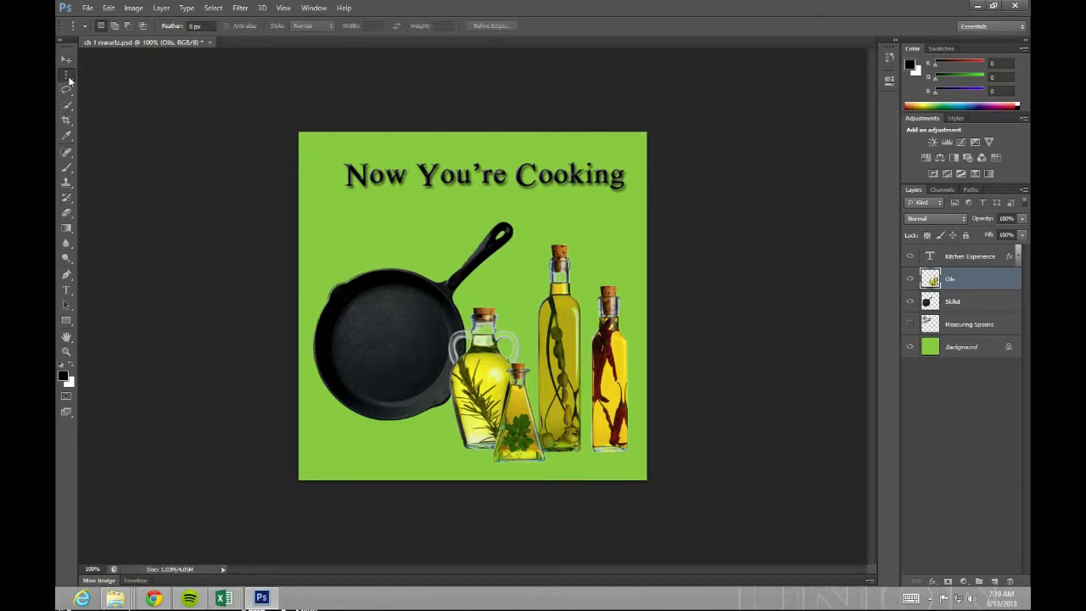
# Step: Draw a rectangular marquee selection spanning the start of the title, the skillet's handle and the upper part of its pan
pyautogui.click(69, 81)
pyautogui.click(121, 75)
pyautogui.moveTo(335, 208); pyautogui.dragTo(526, 396)
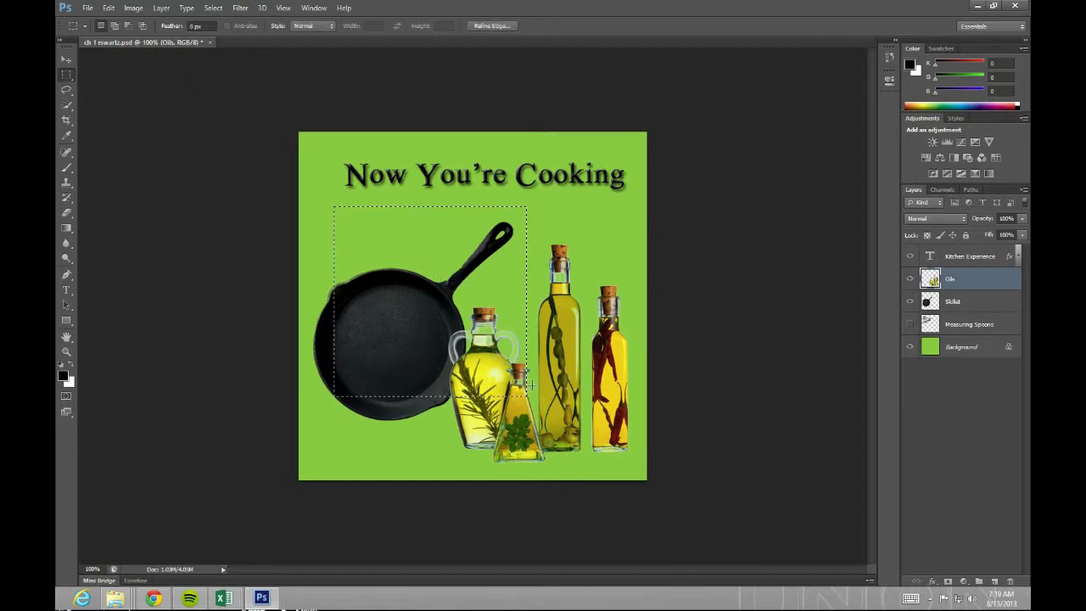
pyautogui.moveTo(349, 160); pyautogui.dragTo(530, 344)
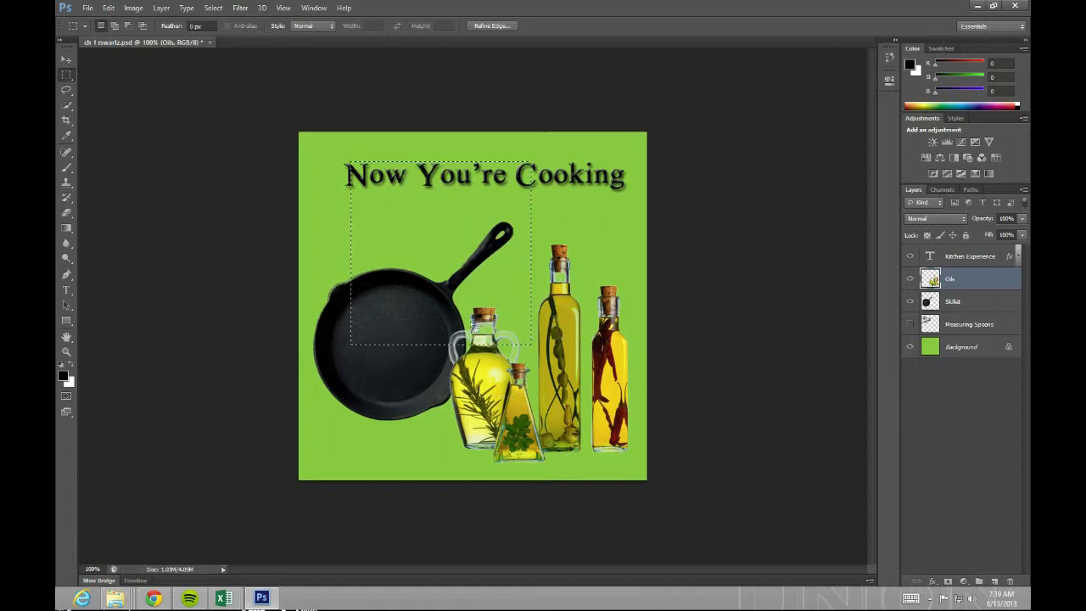
# Step: Move the selected part of the Oils layer slightly upward and undo the move
pyautogui.click(66, 61)
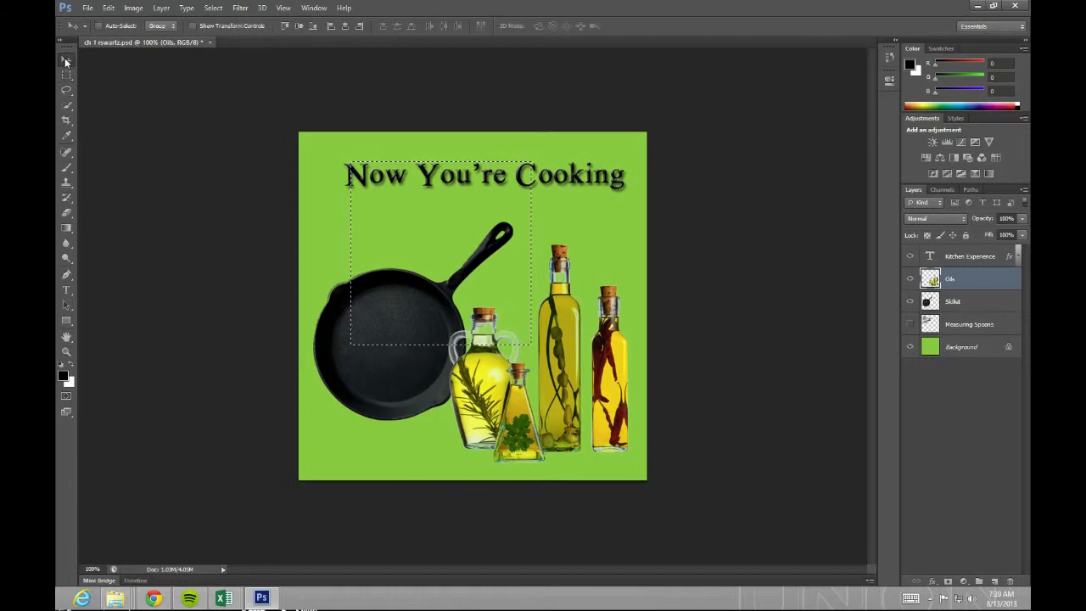
pyautogui.moveTo(422, 255)
pyautogui.mouseDown()
pyautogui.moveTo(405, 247)
pyautogui.moveTo(544, 235)
pyautogui.moveTo(415, 234)
pyautogui.moveTo(417, 206)
pyautogui.moveTo(419, 234)
pyautogui.mouseUp()
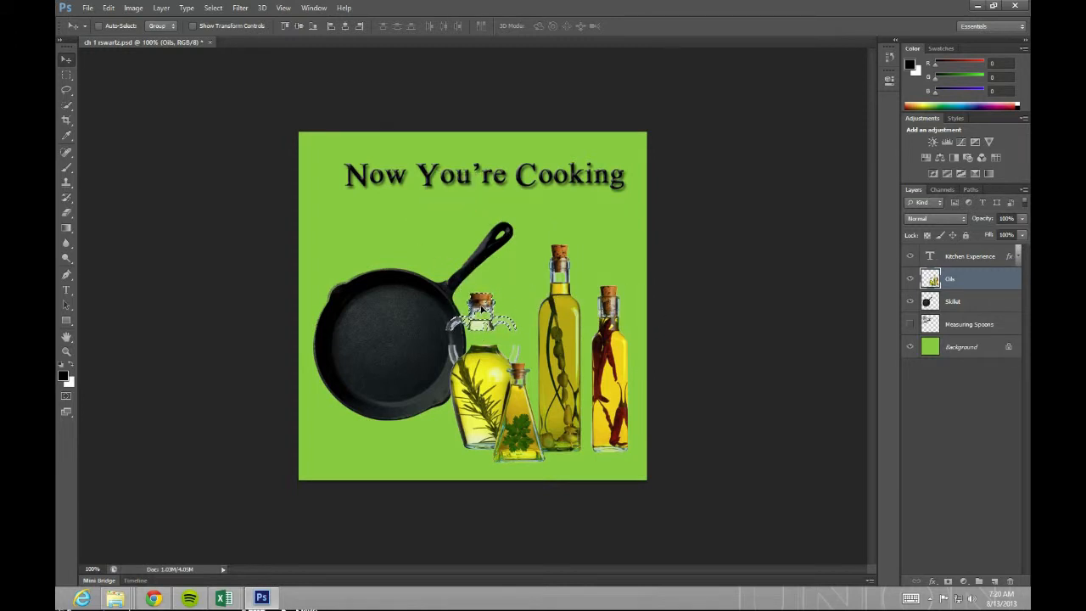
pyautogui.hotkey('ctrl', 'z')
pyautogui.hotkey('ctrl', 'alt', 'z')
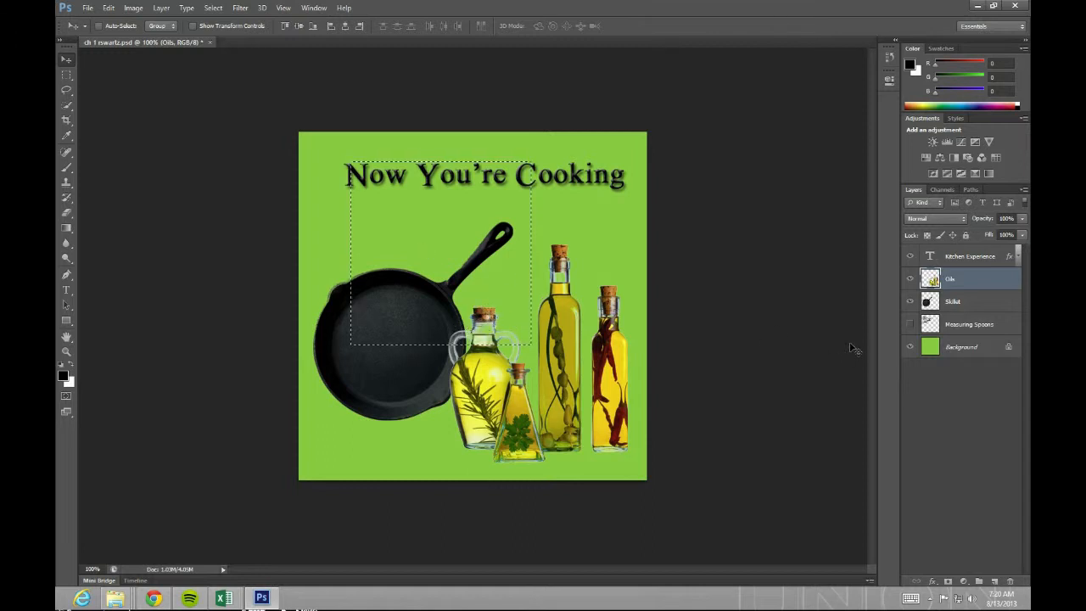
# Step: Move the selected part of the Skillet layer up and to the right, and undo the move
pyautogui.click(949, 307)
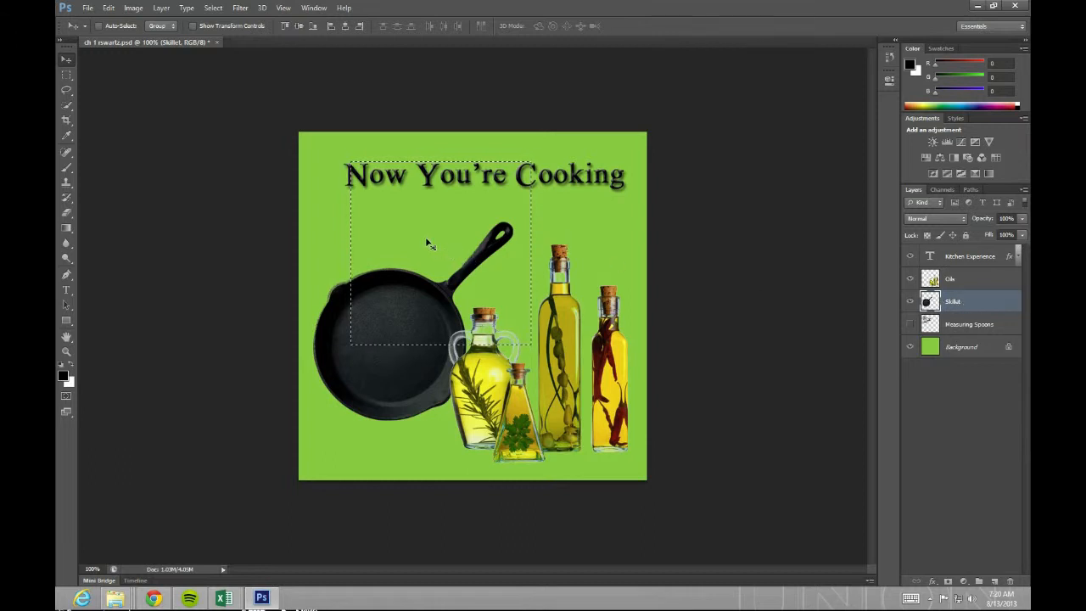
pyautogui.moveTo(428, 243); pyautogui.dragTo(446, 224)
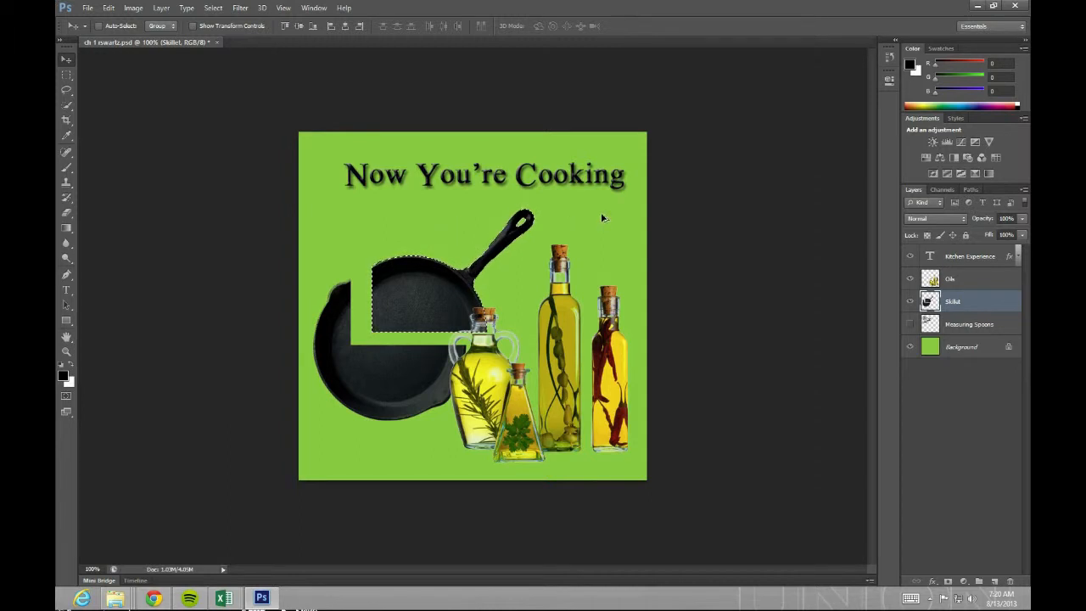
pyautogui.hotkey('ctrl', 'z')
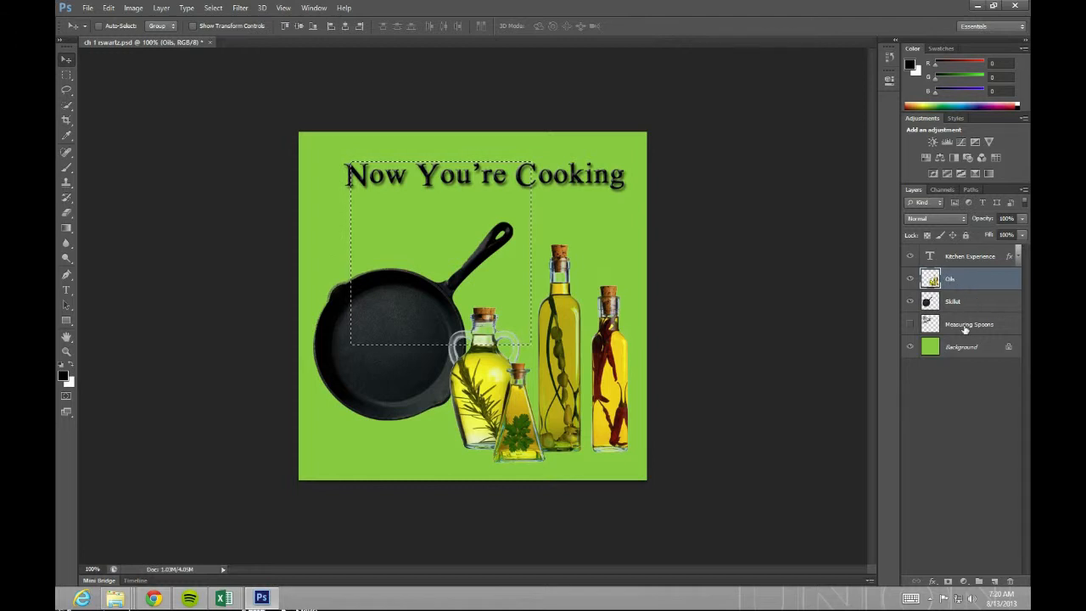
# Step: Select the Kitchen Experience text layer and move the title slightly upward
pyautogui.click(957, 259)
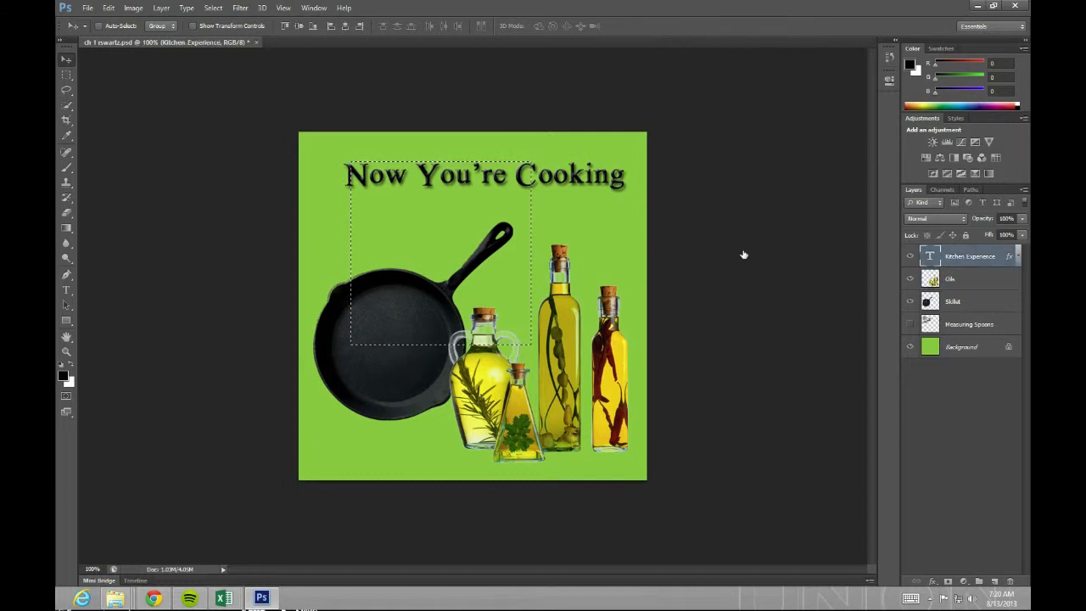
pyautogui.moveTo(432, 219)
pyautogui.mouseDown()
pyautogui.moveTo(438, 264)
pyautogui.moveTo(436, 208)
pyautogui.moveTo(424, 201)
pyautogui.mouseUp()
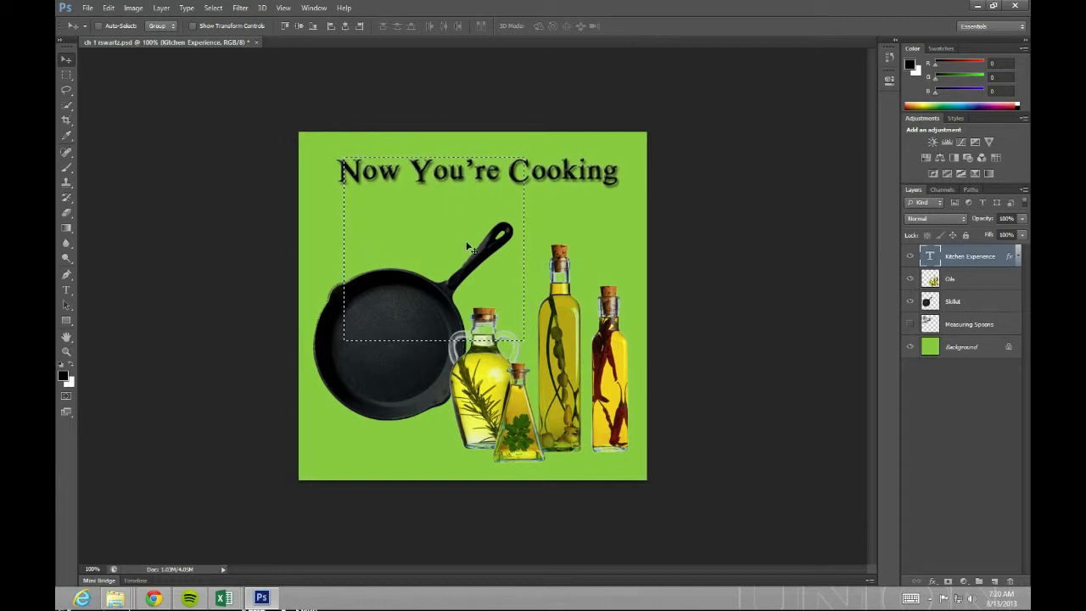
pyautogui.moveTo(403, 234)
pyautogui.mouseDown()
pyautogui.moveTo(415, 270)
pyautogui.moveTo(409, 229)
pyautogui.mouseUp()
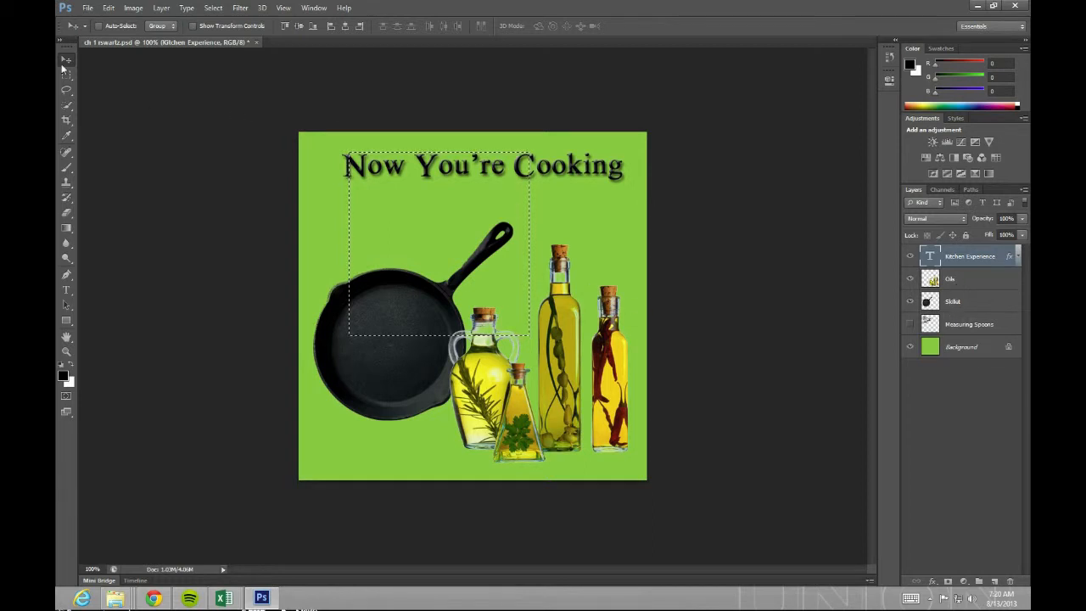
pyautogui.click(68, 91)
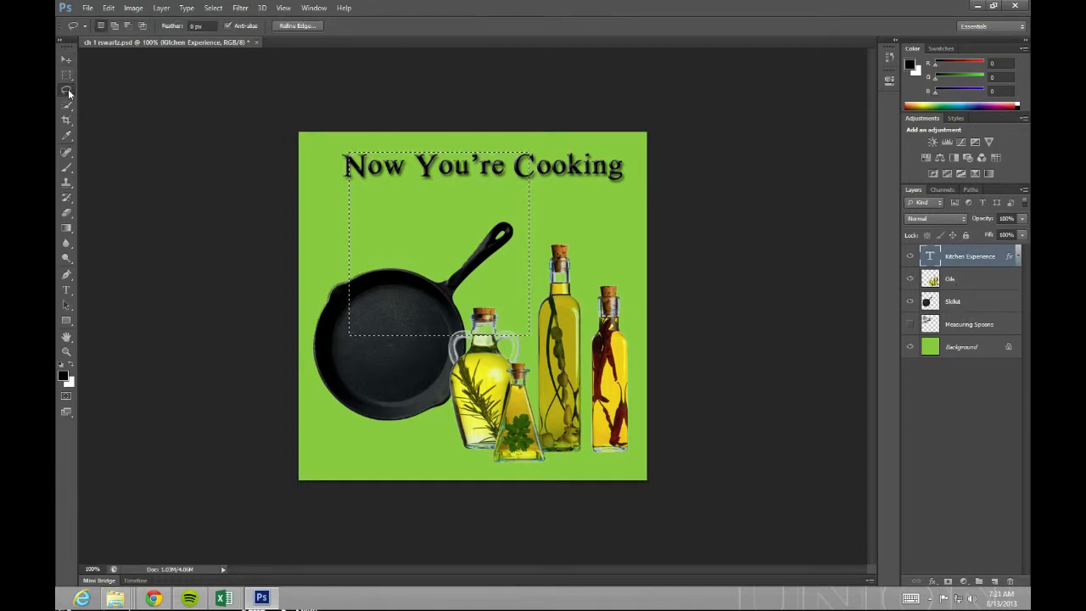
pyautogui.click(68, 96)
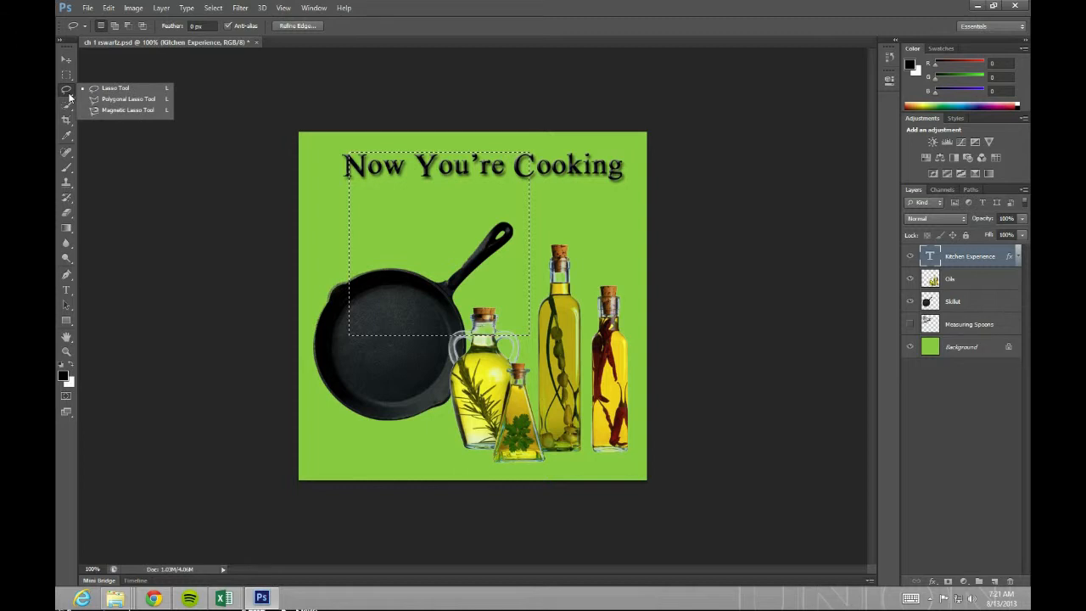
pyautogui.click(68, 106)
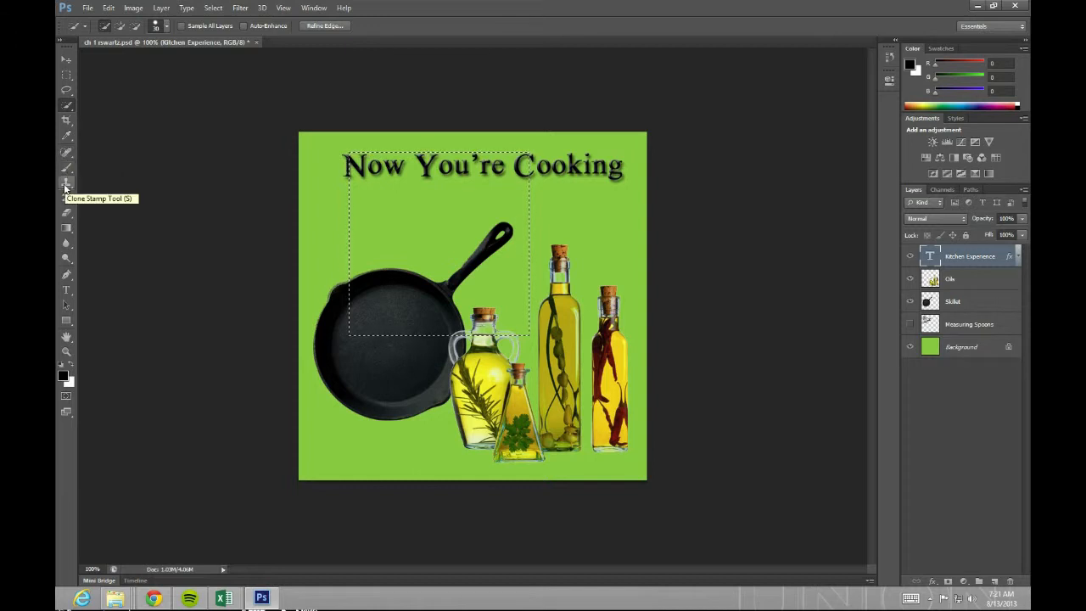
pyautogui.click(67, 230)
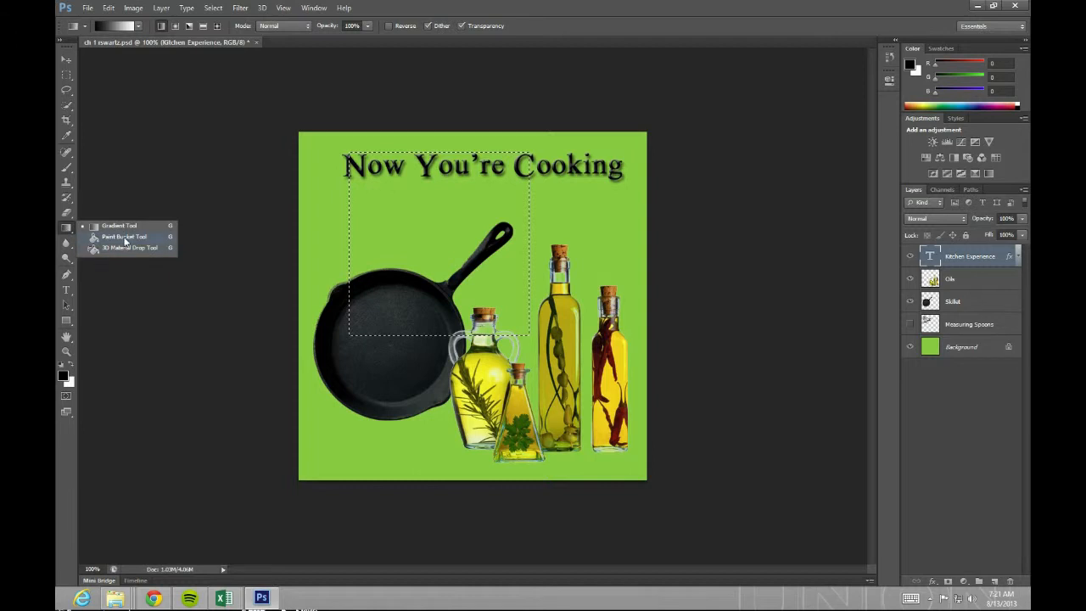
pyautogui.click(67, 229)
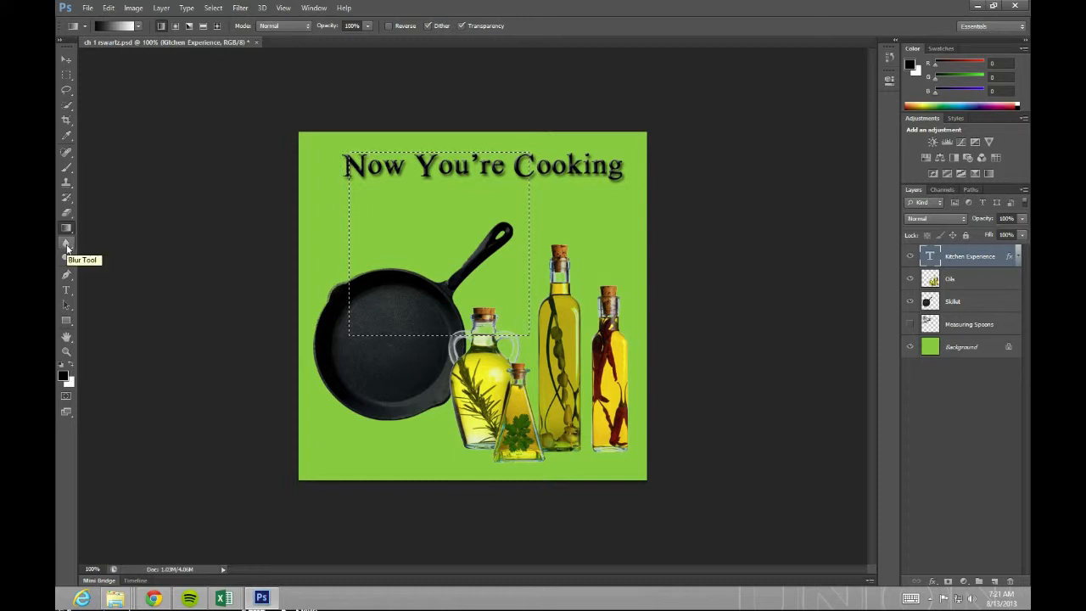
# Step: Activate the Rounded Rectangle Tool and clear the marquee selection
pyautogui.click(67, 321)
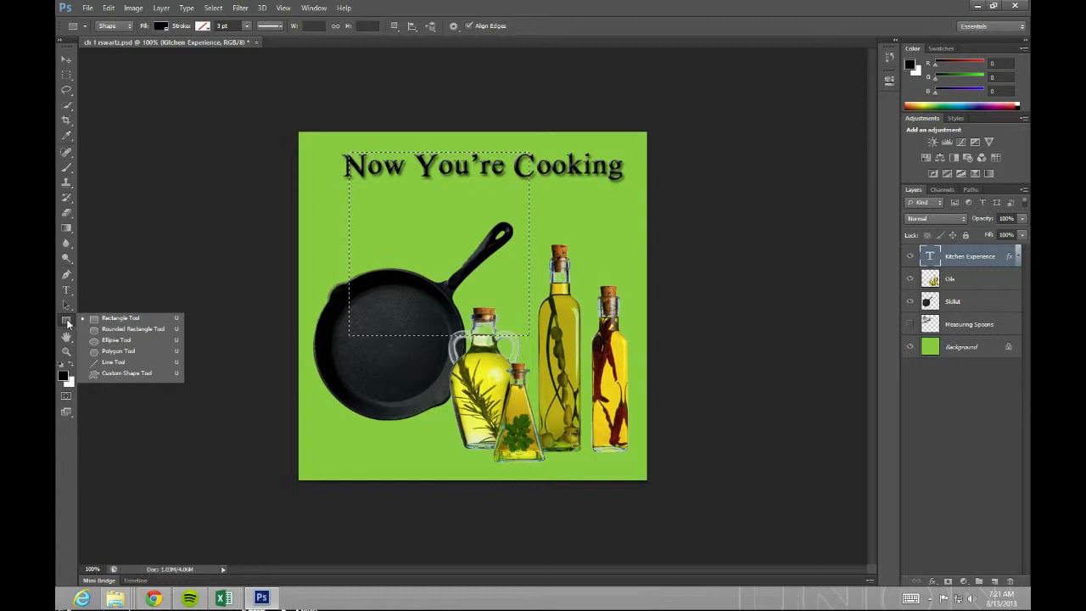
pyautogui.click(111, 328)
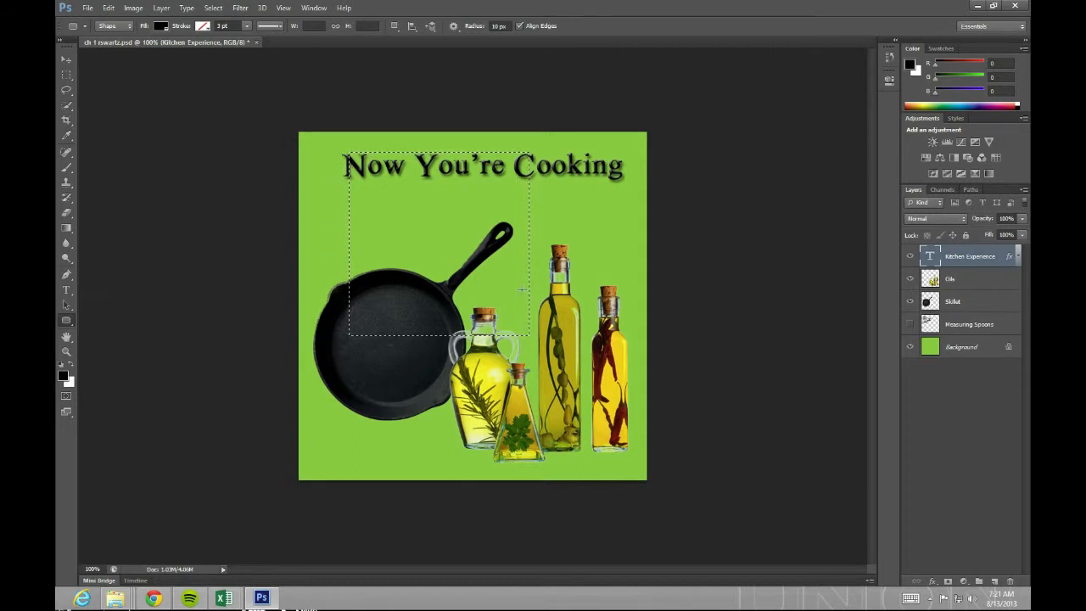
pyautogui.hotkey('ctrl', 'd')
# Step: Draw a rounded rectangle about 250 by 210 px over the upper part of the skillet and fill it light green
pyautogui.moveTo(337, 187); pyautogui.dragTo(482, 309)
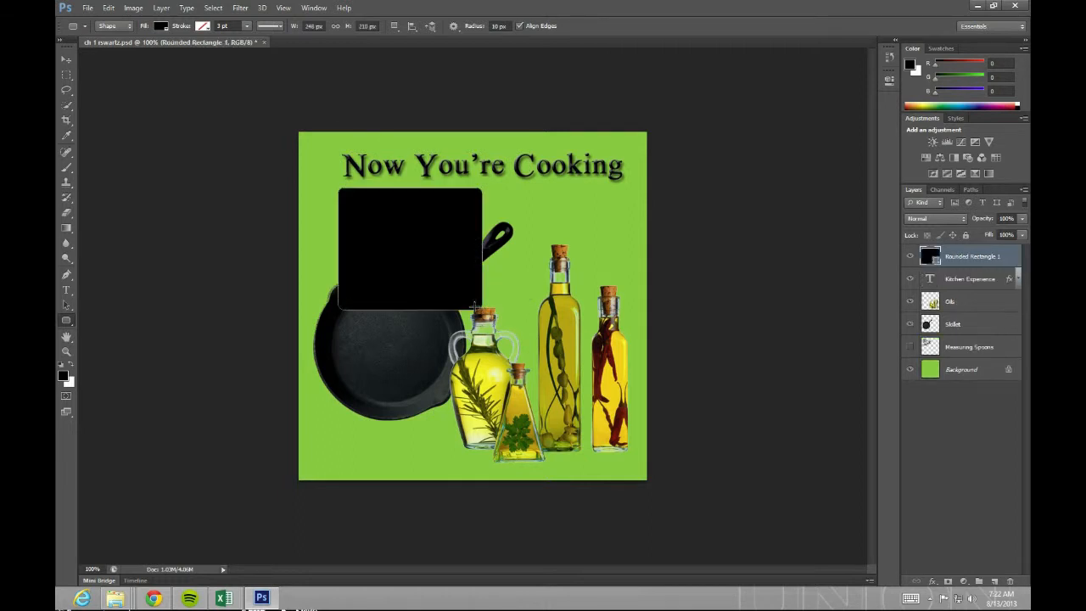
pyautogui.click(160, 27)
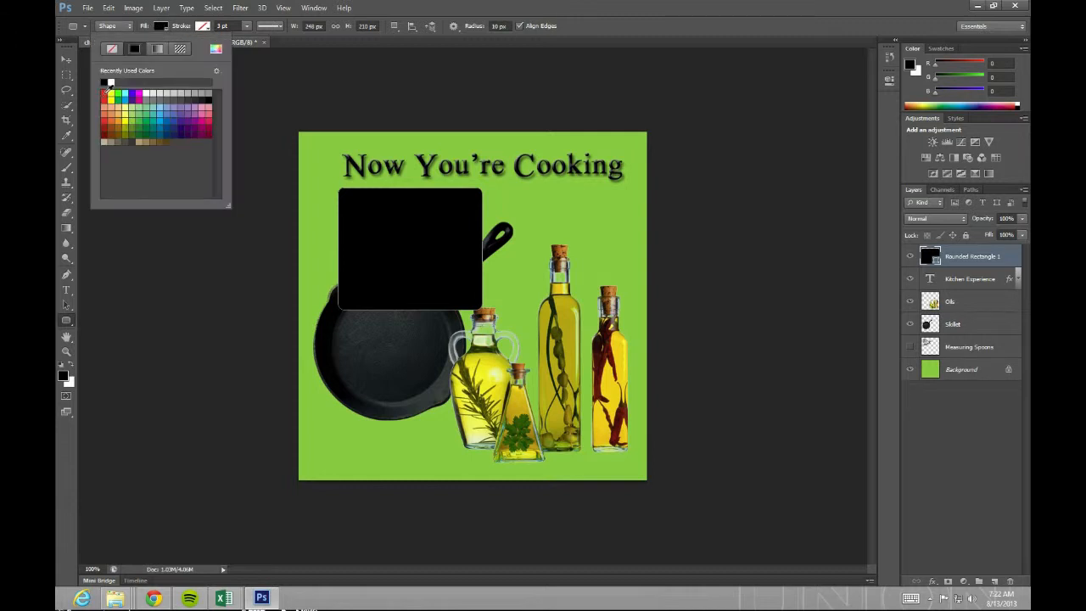
pyautogui.click(105, 95)
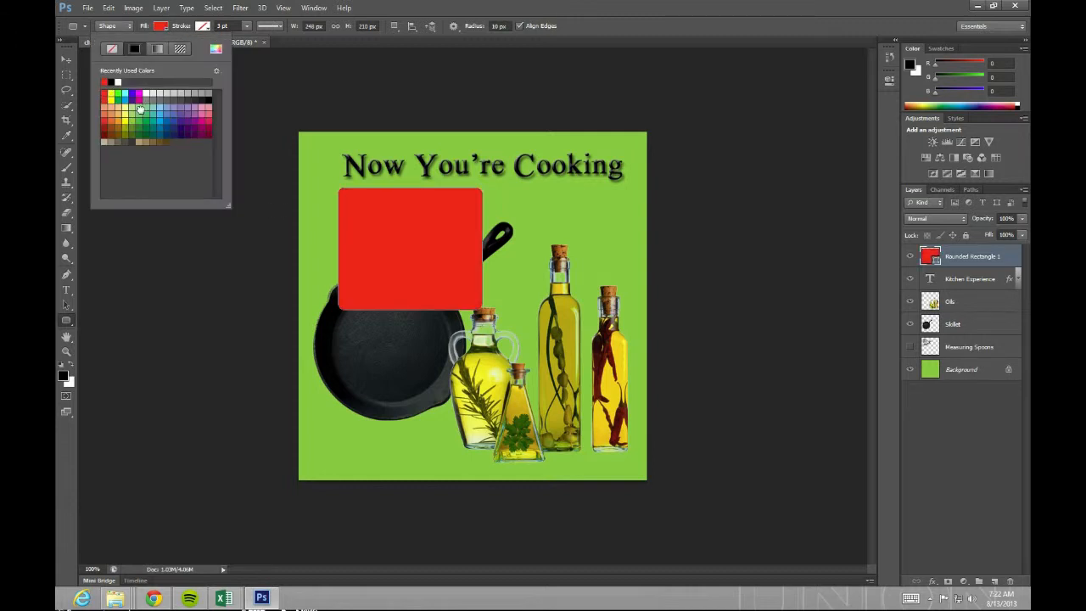
pyautogui.click(143, 107)
# Step: Give the rounded rectangle a red stroke
pyautogui.click(203, 27)
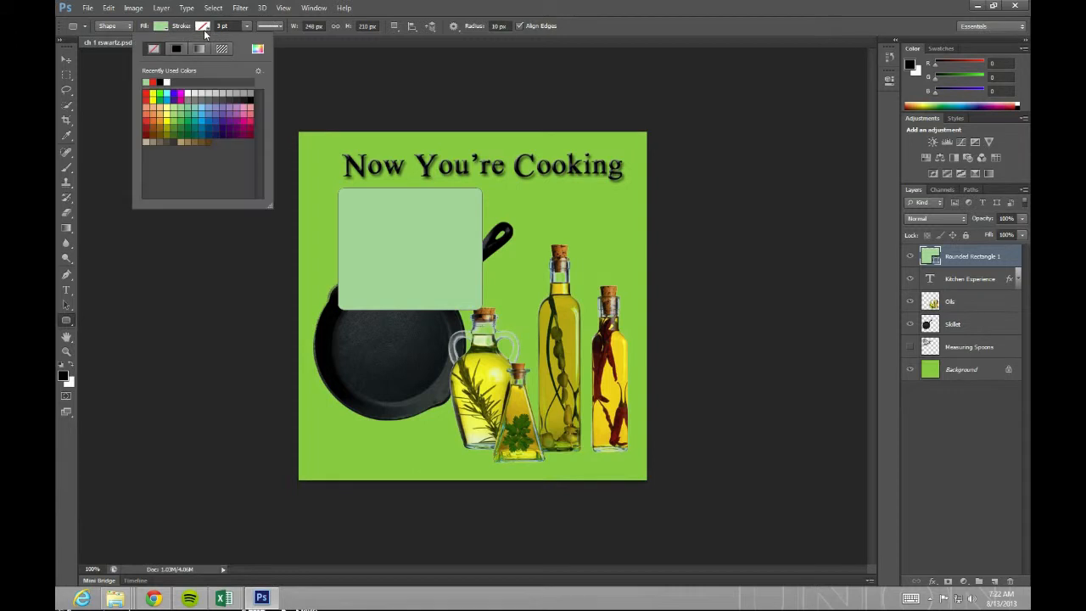
pyautogui.click(188, 111)
pyautogui.click(148, 93)
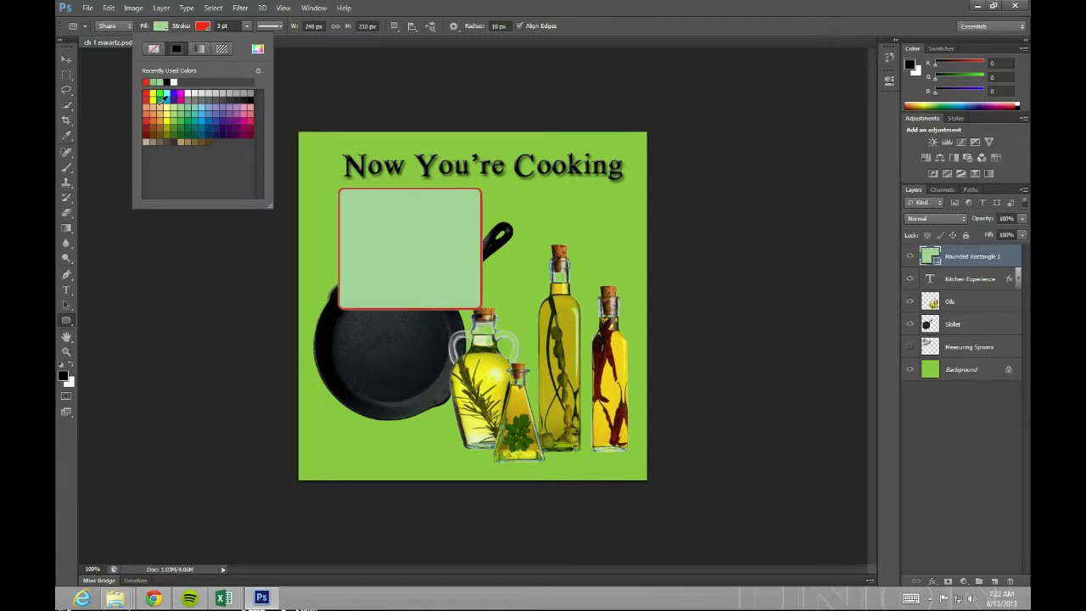
pyautogui.click(469, 6)
# Step: Undo the rounded rectangle's colour changes and the shape itself
pyautogui.hotkey('ctrl', 'z')
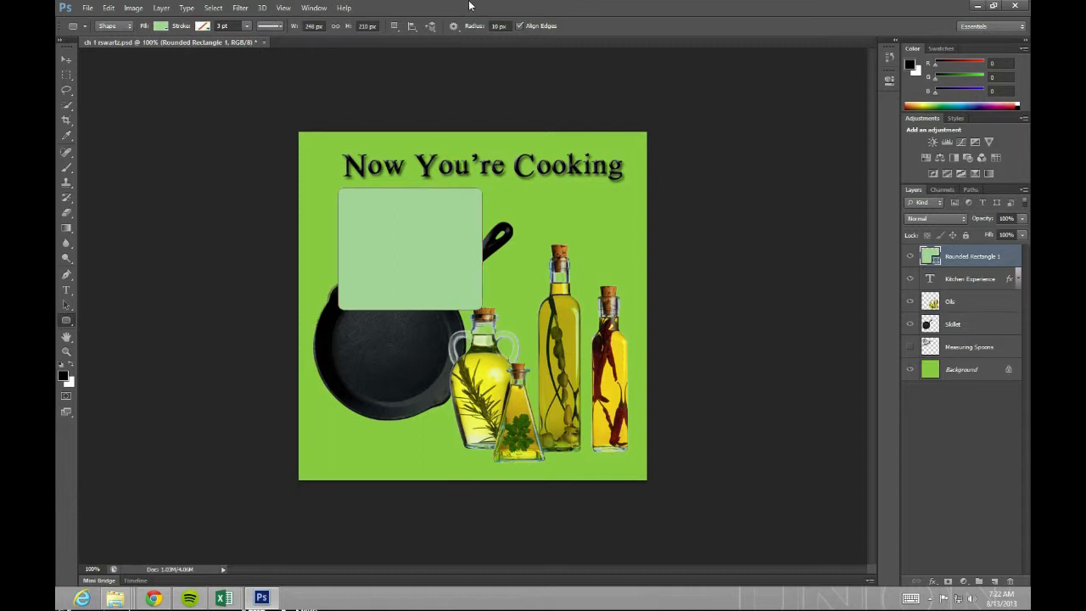
pyautogui.hotkey('ctrl', 'alt', 'z')
pyautogui.hotkey('ctrl', 'alt', 'z')
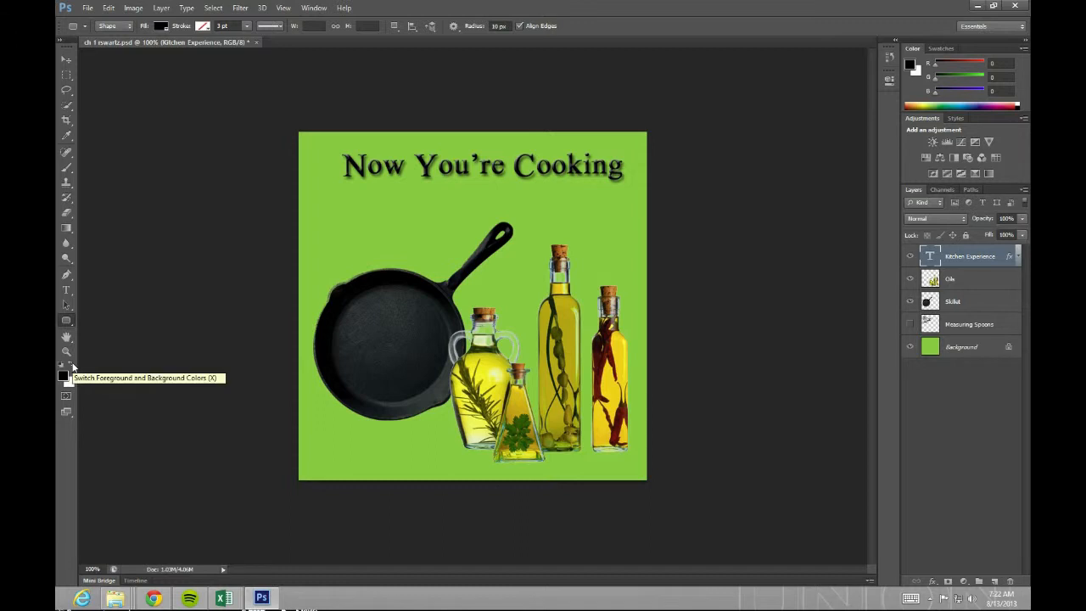
# Step: Swap the foreground and background colours and fill the Background layer with white using the Paint Bucket Tool
pyautogui.click(72, 366)
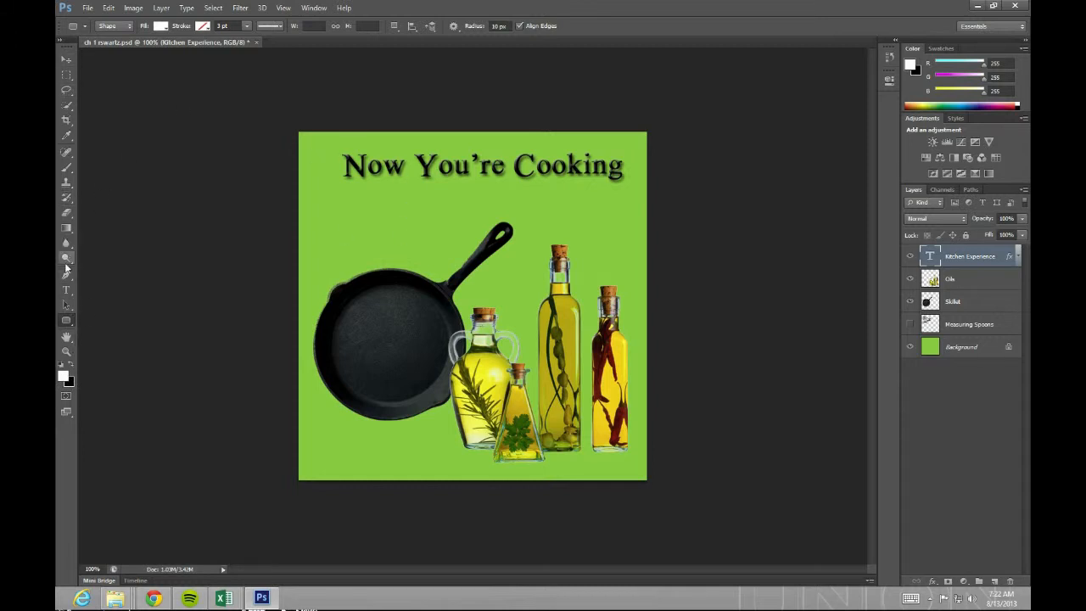
pyautogui.click(68, 229)
pyautogui.click(68, 229)
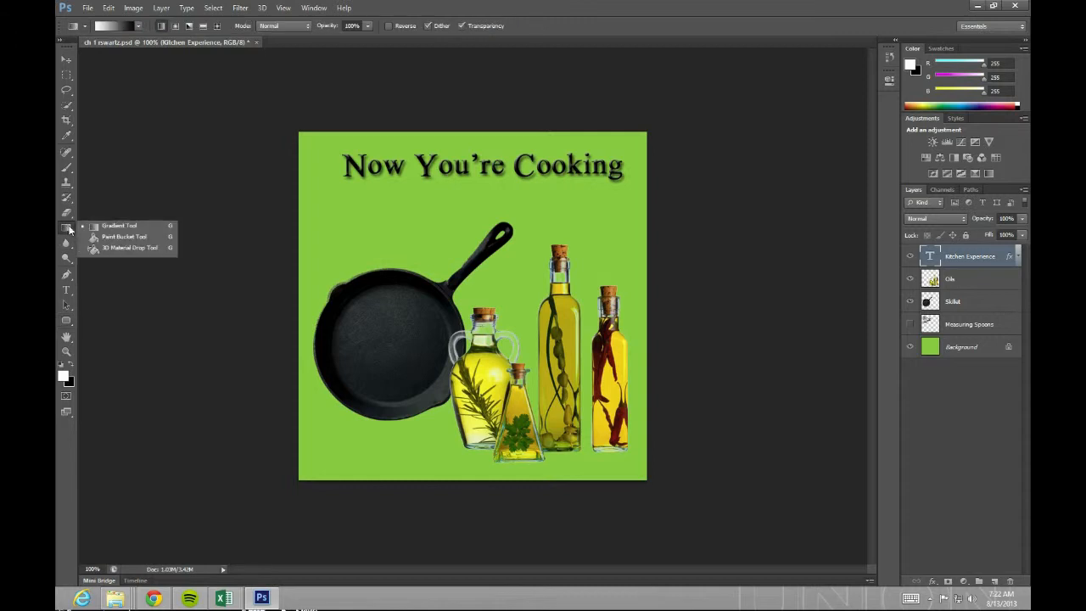
pyautogui.click(104, 240)
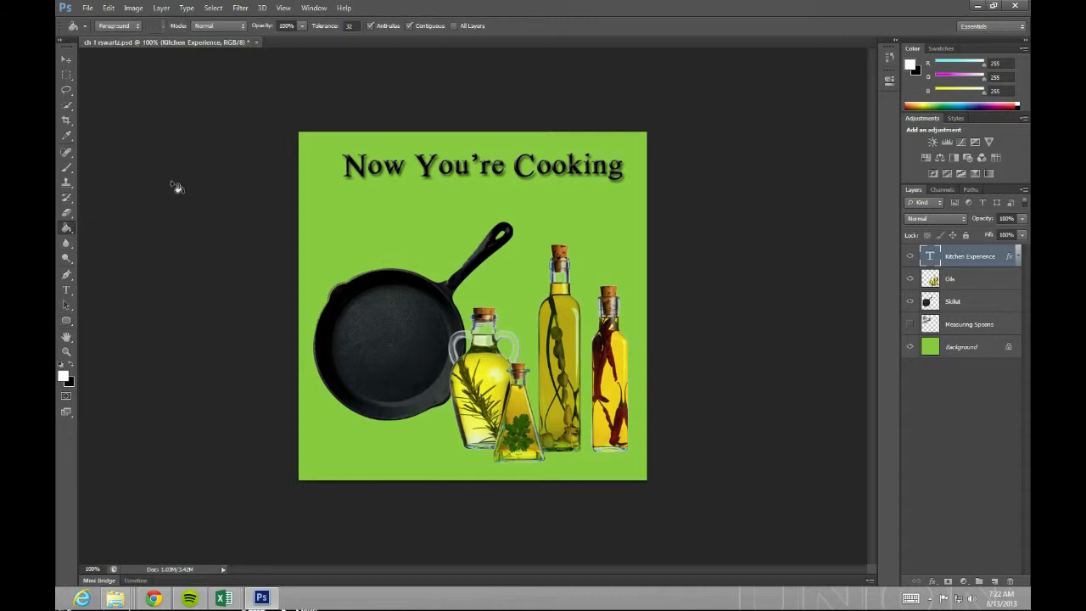
pyautogui.click(967, 347)
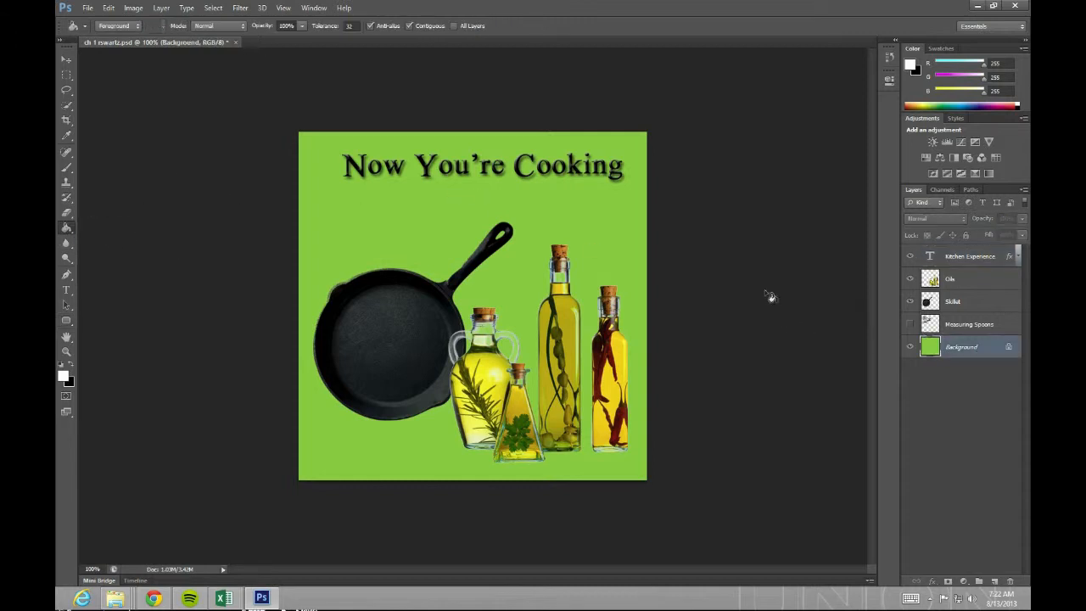
pyautogui.click(340, 243)
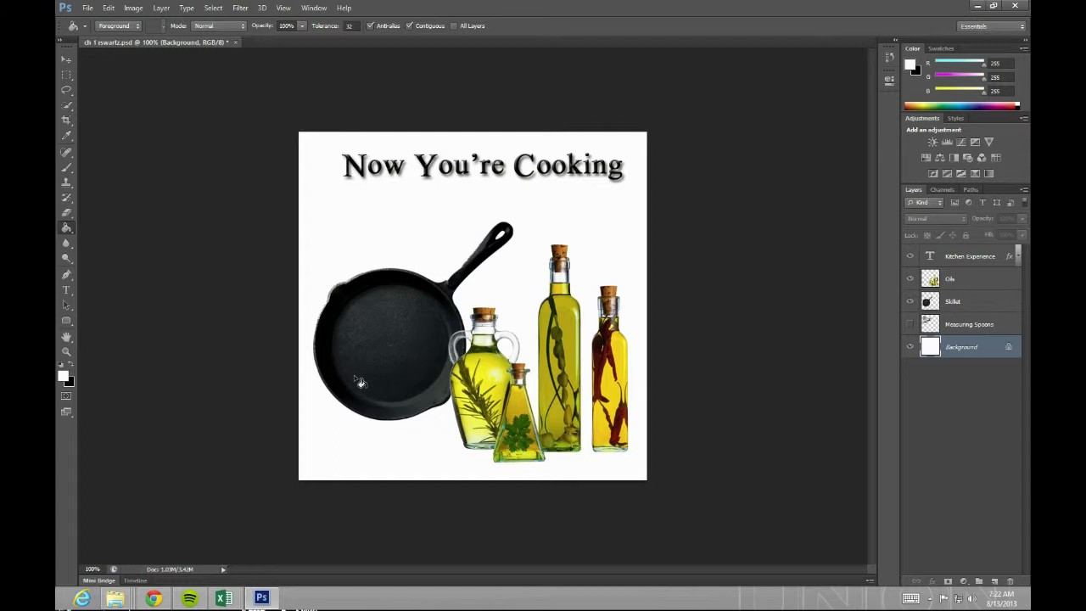
# Step: Swap the foreground and background colours again and fill the Background layer with black
pyautogui.click(72, 366)
pyautogui.click(384, 230)
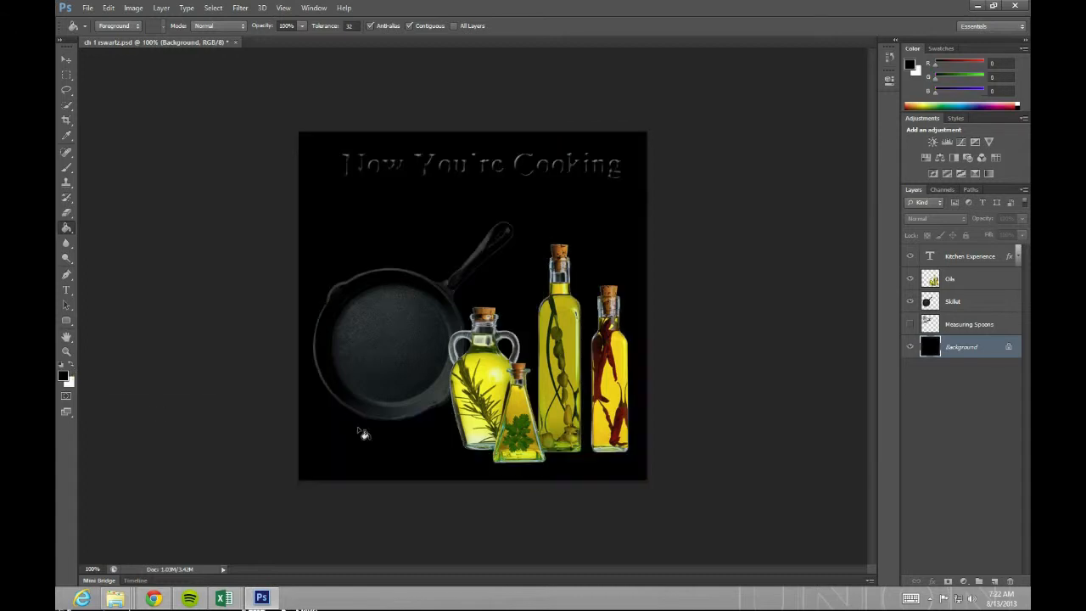
# Step: Set the foreground colour to blue (#060cfe) and fill the Background layer with it using the Paint Bucket Tool
pyautogui.click(64, 376)
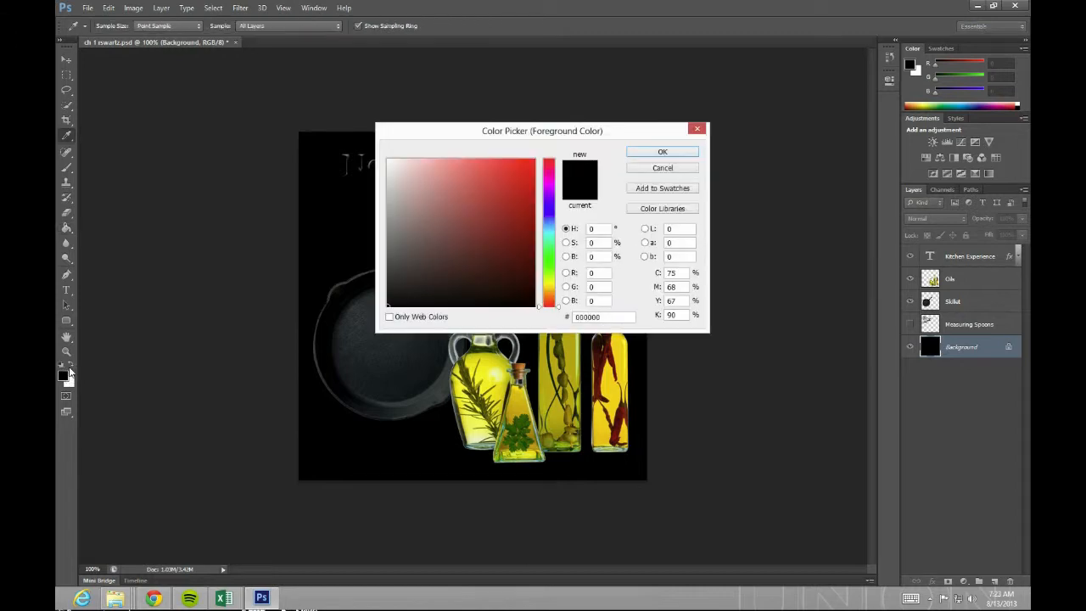
pyautogui.click(531, 160)
pyautogui.moveTo(552, 255)
pyautogui.mouseDown()
pyautogui.moveTo(552, 208)
pyautogui.moveTo(552, 264)
pyautogui.mouseUp()
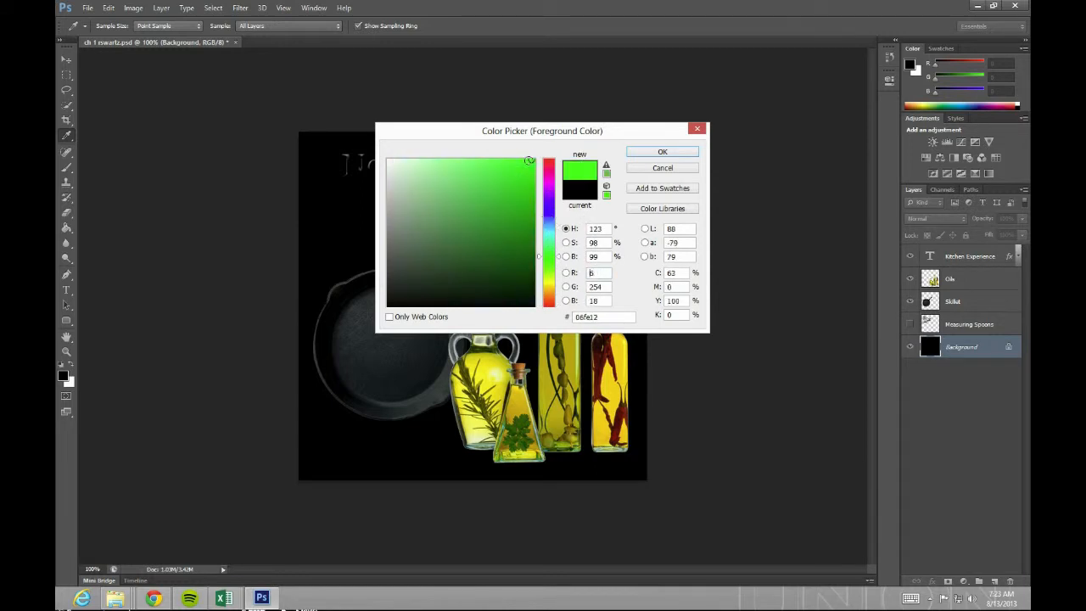
pyautogui.click(551, 211)
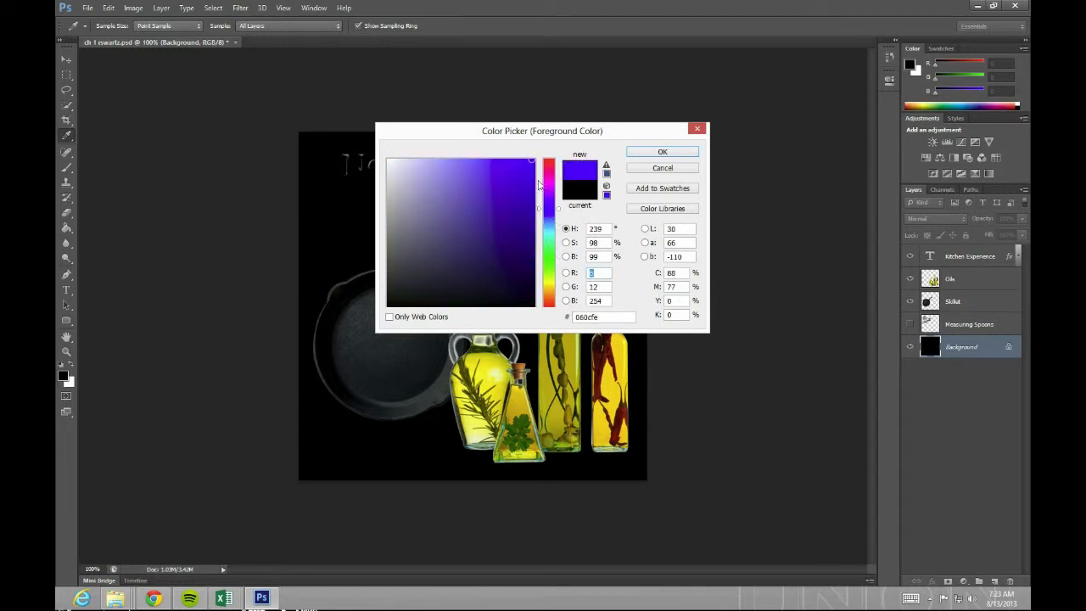
pyautogui.click(661, 151)
pyautogui.press('g')
pyautogui.click(453, 441)
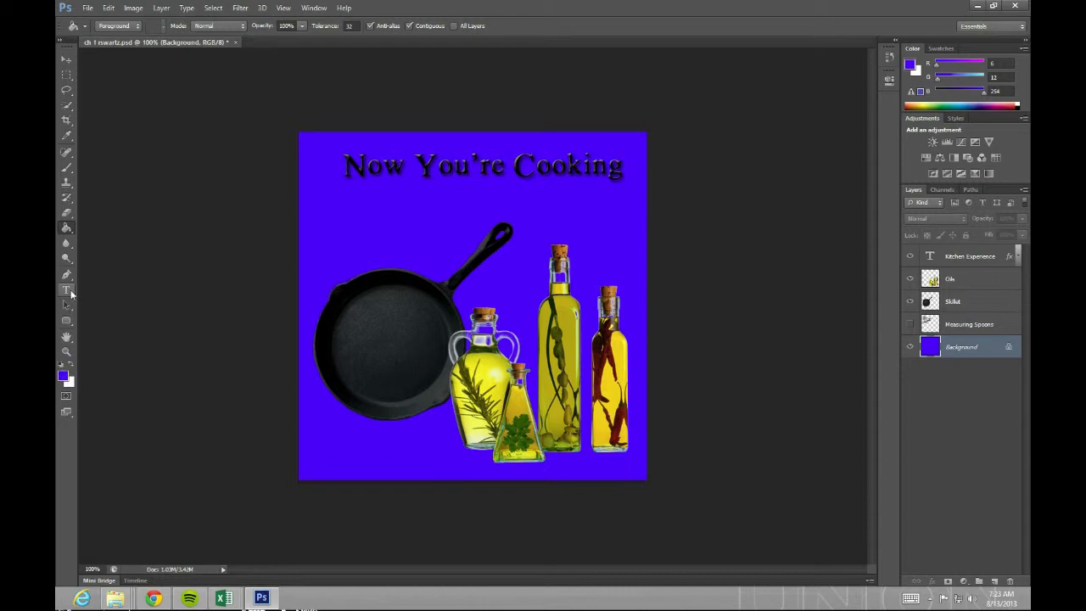
pyautogui.click(72, 367)
pyautogui.click(72, 366)
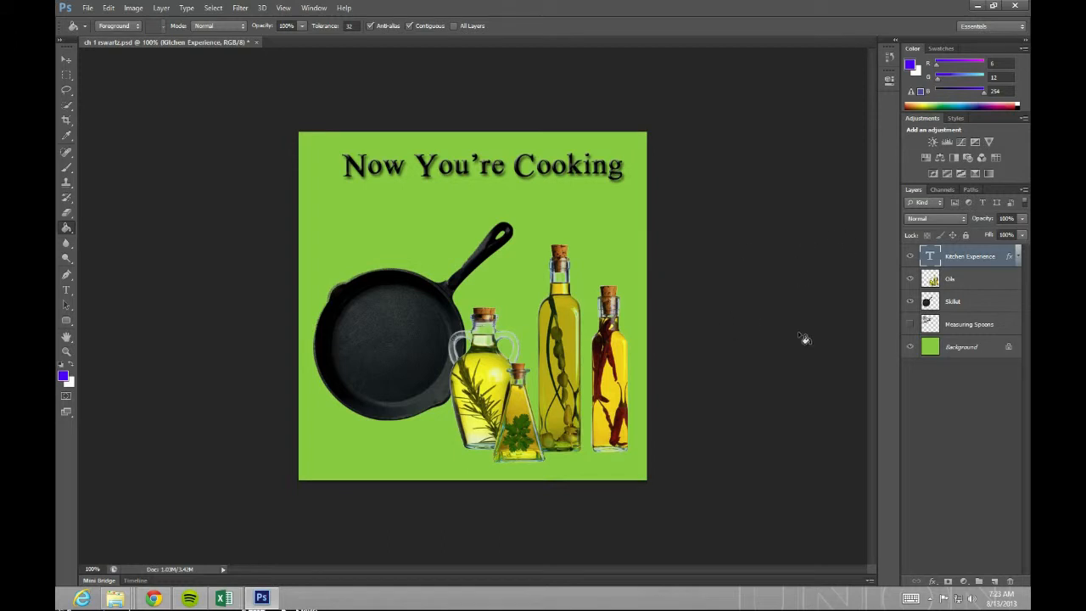
# Step: Show the Measuring Spoons layer and reorder the layers so Measuring Spoons sits above Skillet and Skillet above Oils
pyautogui.click(910, 324)
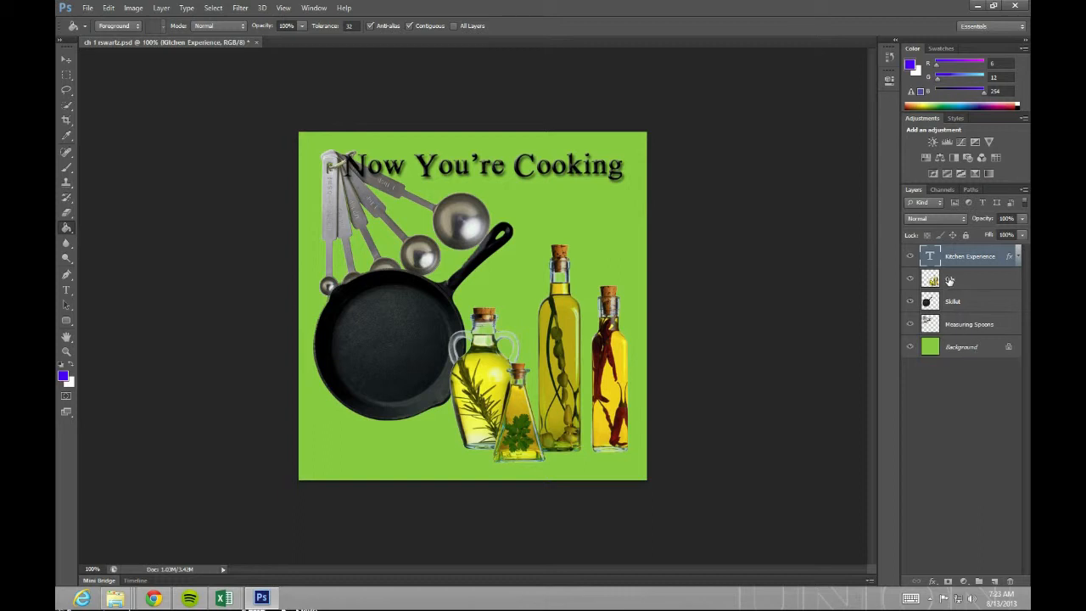
pyautogui.moveTo(949, 280); pyautogui.dragTo(948, 309)
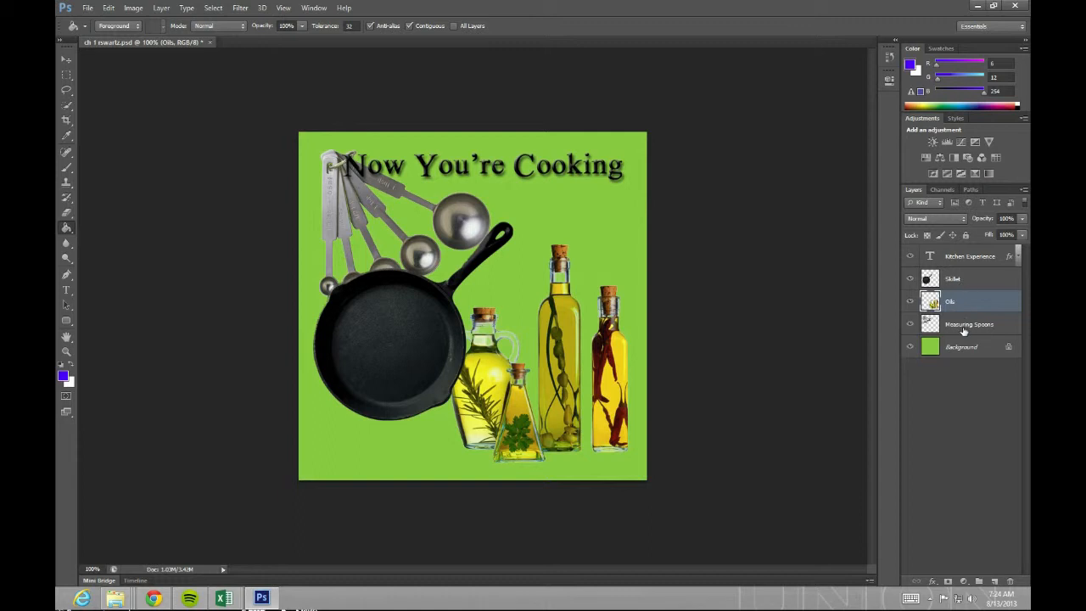
pyautogui.moveTo(964, 331); pyautogui.dragTo(959, 278)
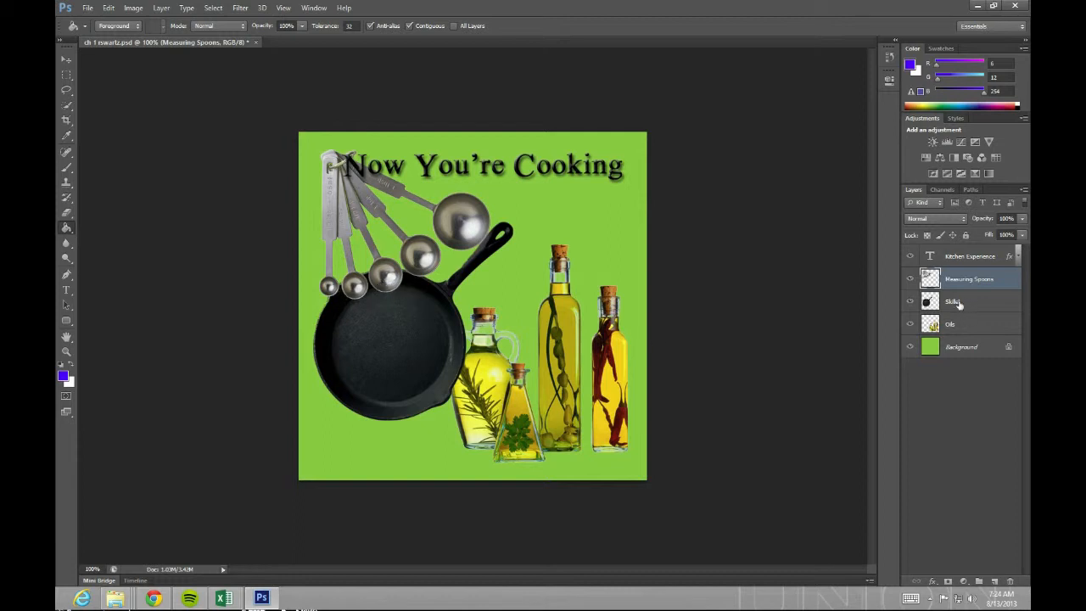
pyautogui.moveTo(957, 304); pyautogui.dragTo(957, 331)
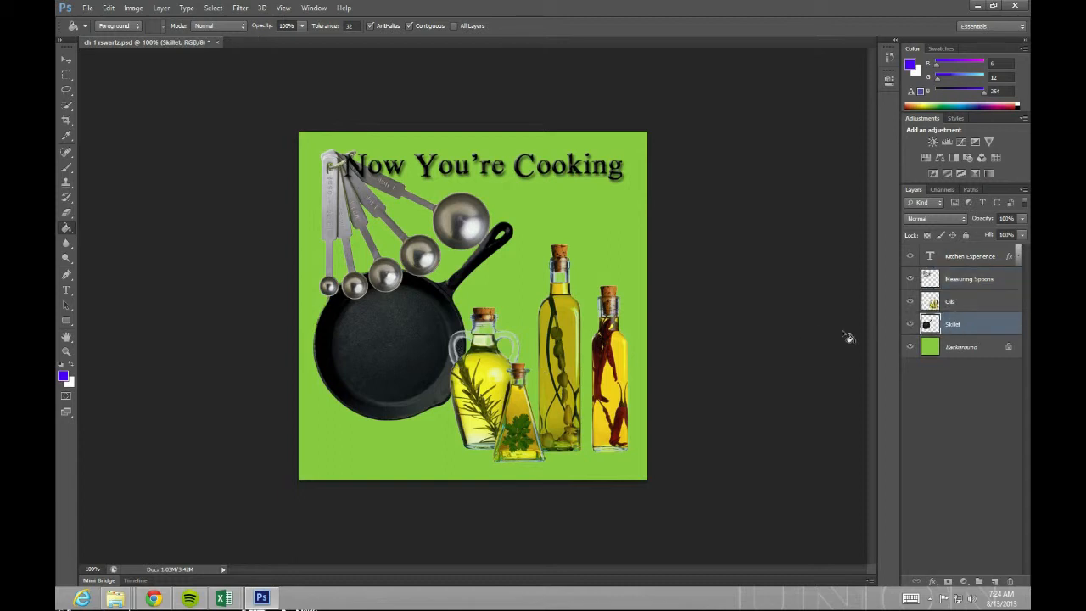
pyautogui.moveTo(955, 331); pyautogui.dragTo(954, 299)
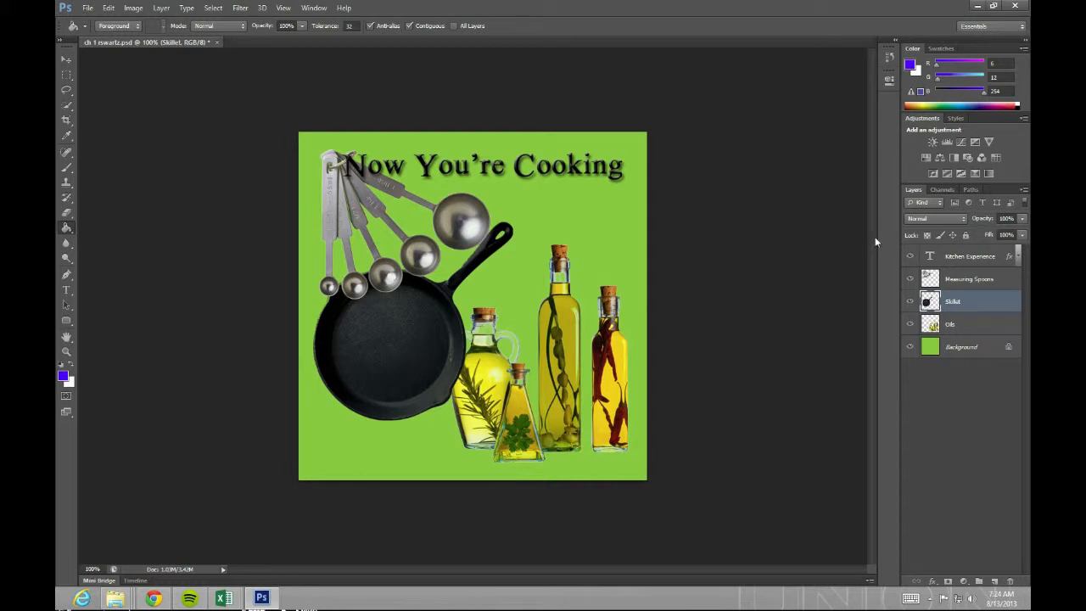
# Step: Save the edited document under its existing name and minimize Photoshop to reach the desktop
pyautogui.click(89, 9)
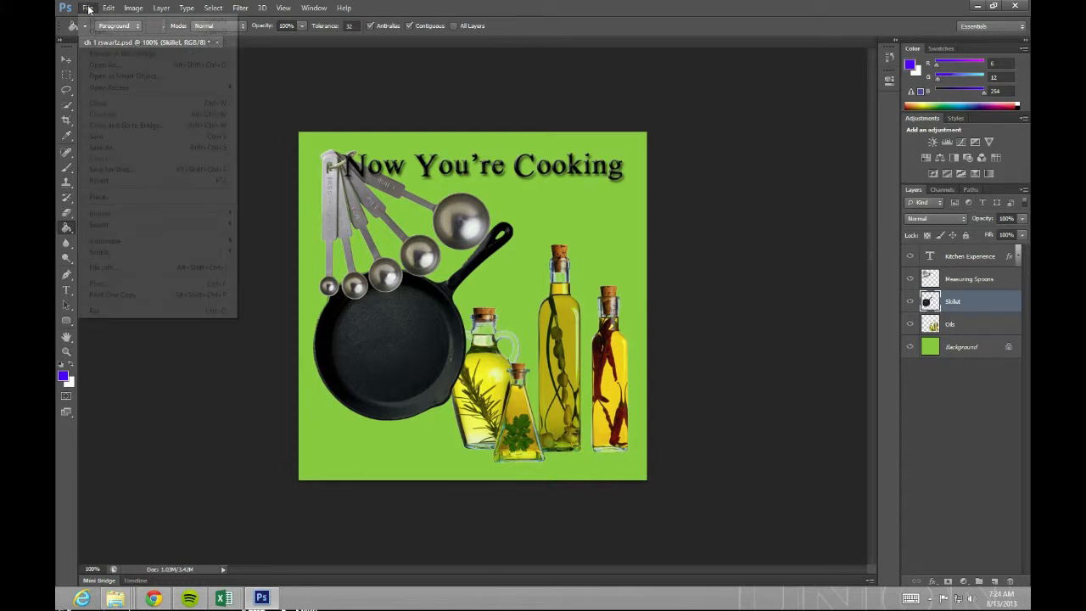
pyautogui.click(109, 138)
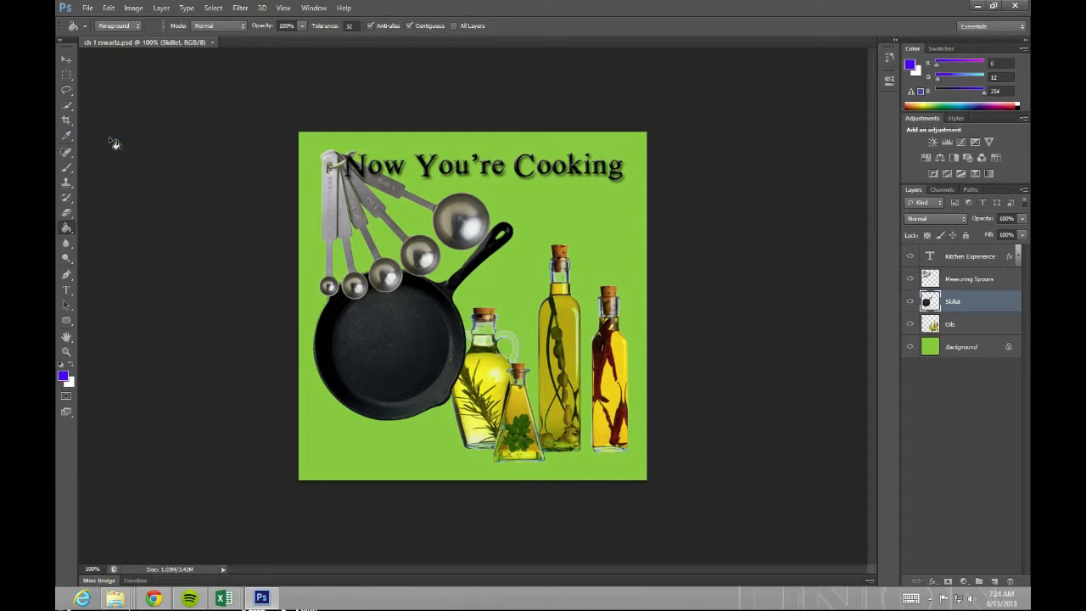
pyautogui.click(976, 8)
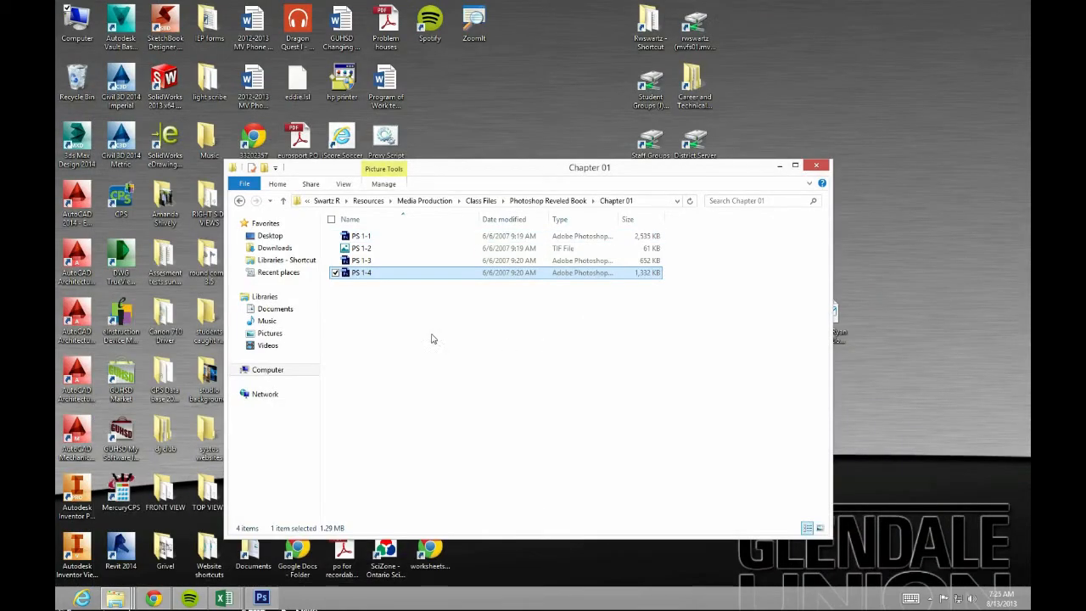
# Step: Close the Chapter 01 window and open the teacher's Collaboration folder in Career and Technical Education on the Student Groups drive
pyautogui.click(820, 167)
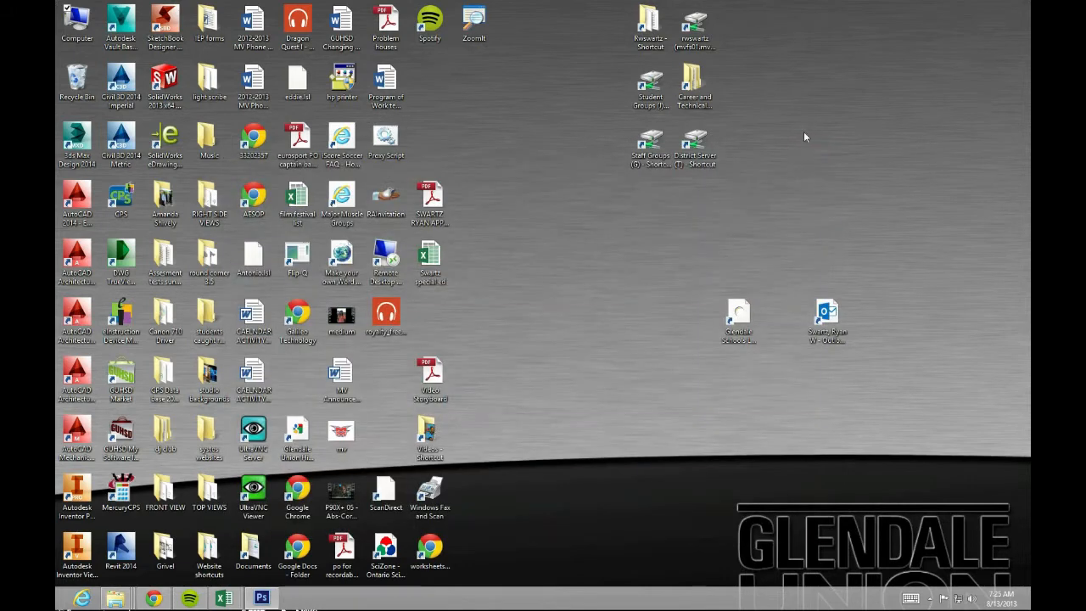
pyautogui.doubleClick(74, 26)
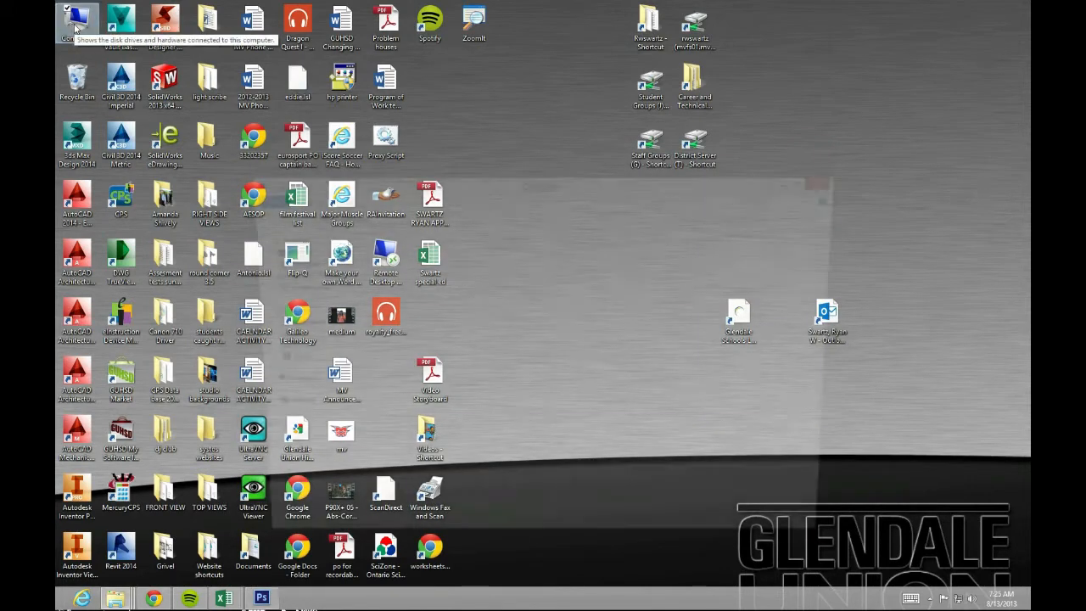
pyautogui.doubleClick(679, 363)
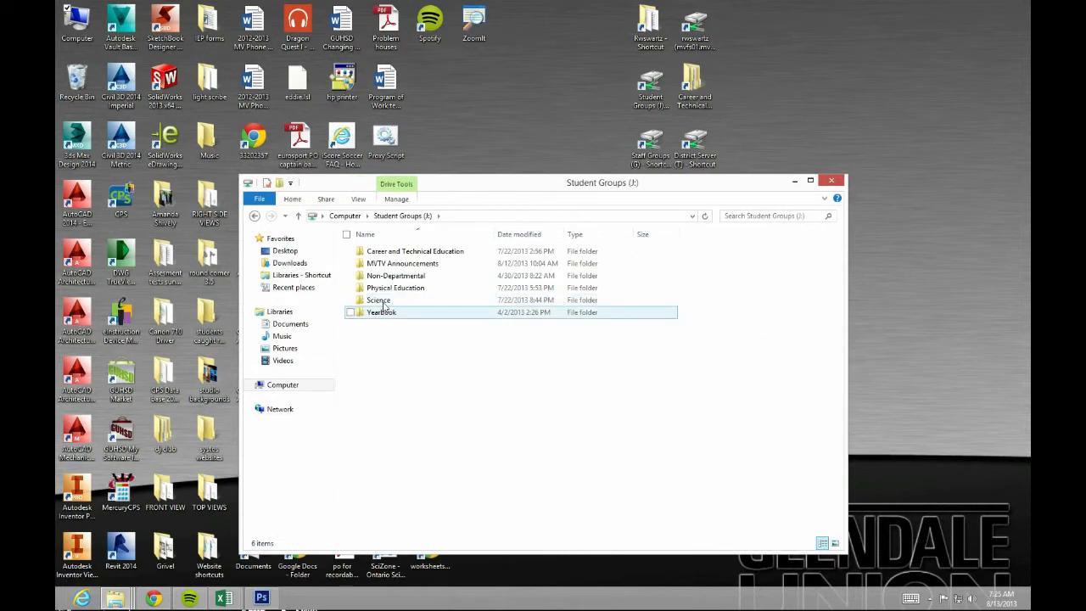
pyautogui.doubleClick(377, 249)
pyautogui.doubleClick(383, 251)
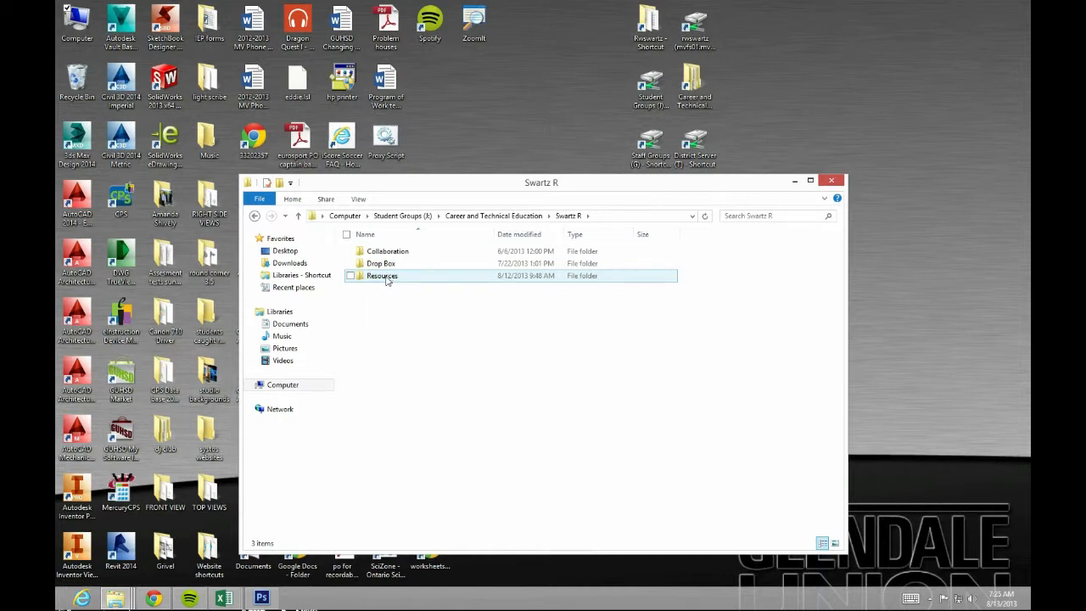
pyautogui.click(386, 253)
pyautogui.doubleClick(388, 253)
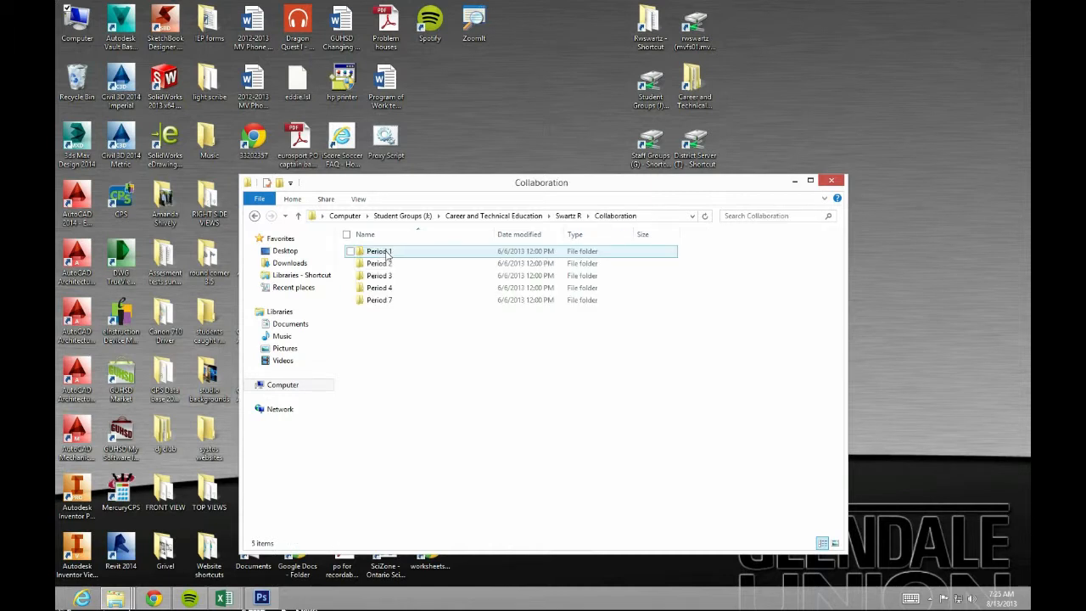
pyautogui.press('Down')
pyautogui.press('Down')
pyautogui.press('Down')
pyautogui.press('Up')
pyautogui.press('Up')
pyautogui.press('Up')
pyautogui.press('Down')
pyautogui.press('Down')
pyautogui.press('Down')
pyautogui.press('Up')
pyautogui.press('Up')
pyautogui.press('Up')
# Step: Create a folder named Photoshop inside the Period 1 folder and open it
pyautogui.doubleClick(382, 253)
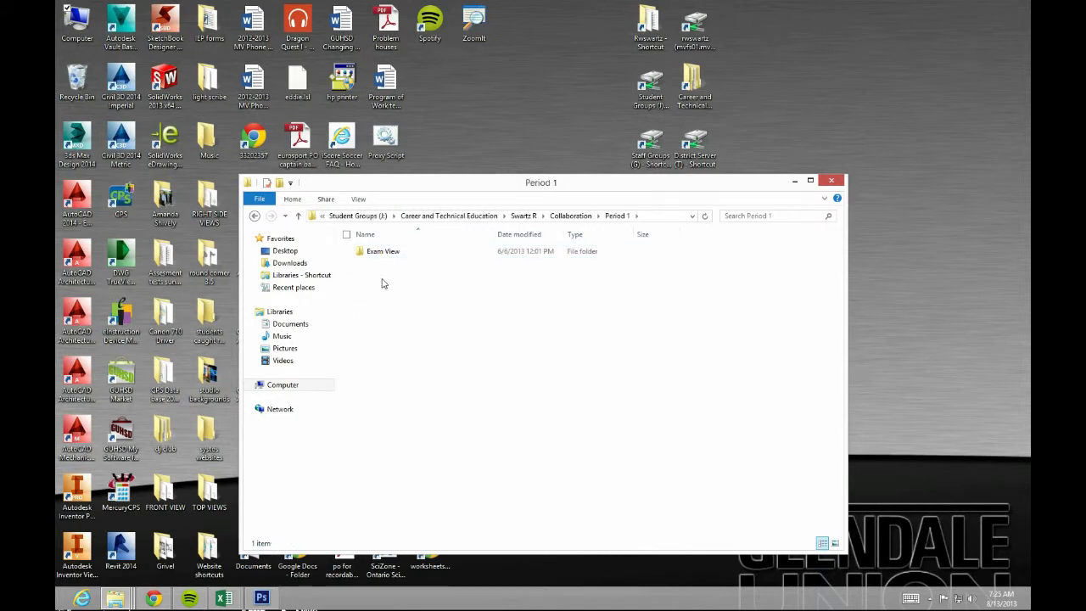
pyautogui.click(279, 183)
pyautogui.write('Phot')
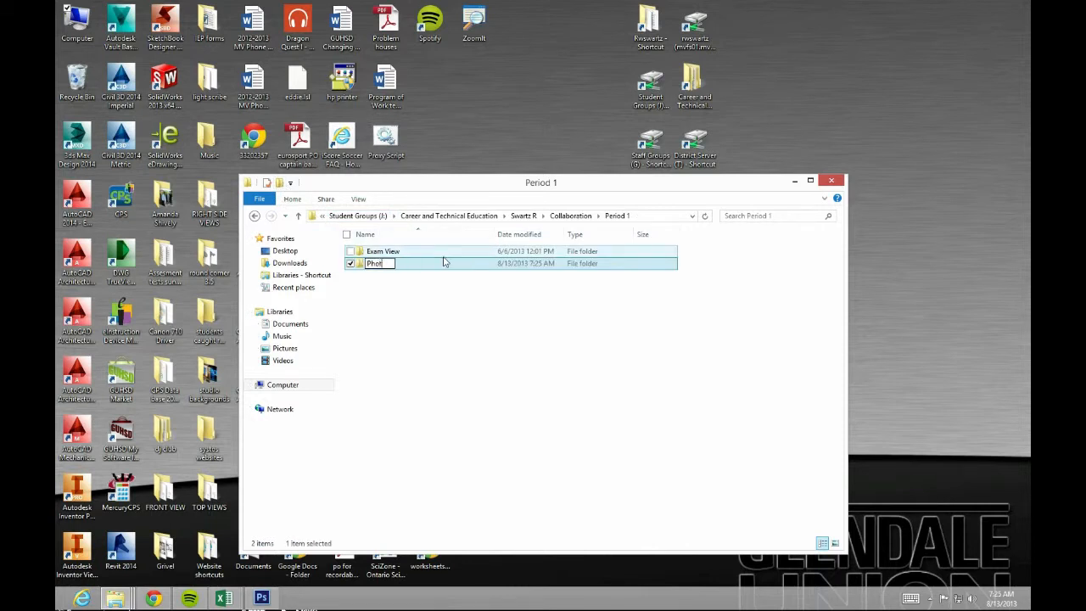
pyautogui.write('oshop')
pyautogui.press('Return')
pyautogui.doubleClick(384, 267)
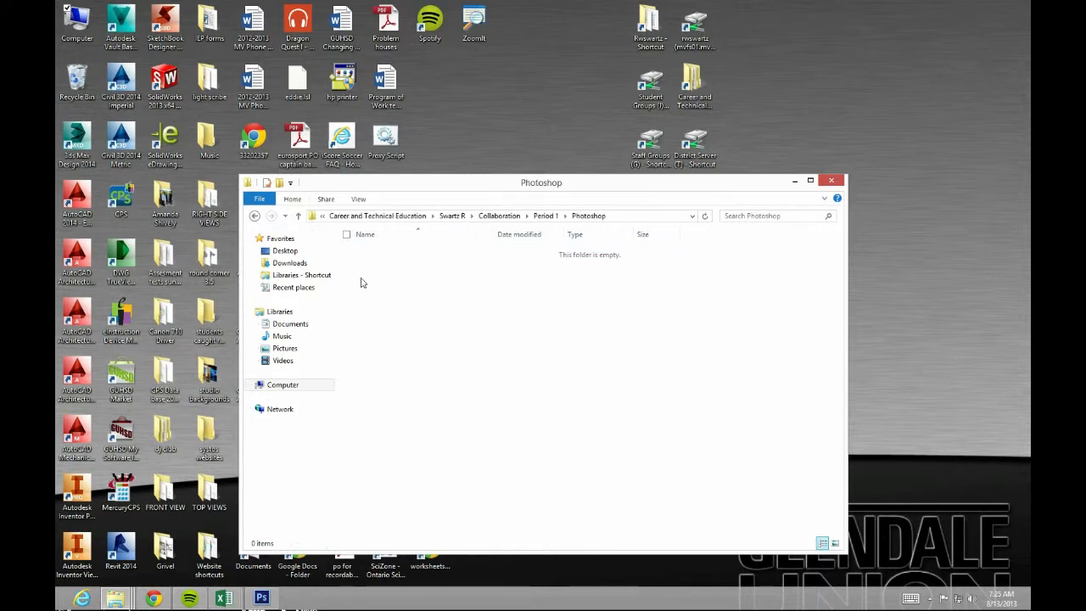
# Step: Create a folder named Ch 1 inside the Photoshop folder, open it and move its window aside
pyautogui.click(279, 183)
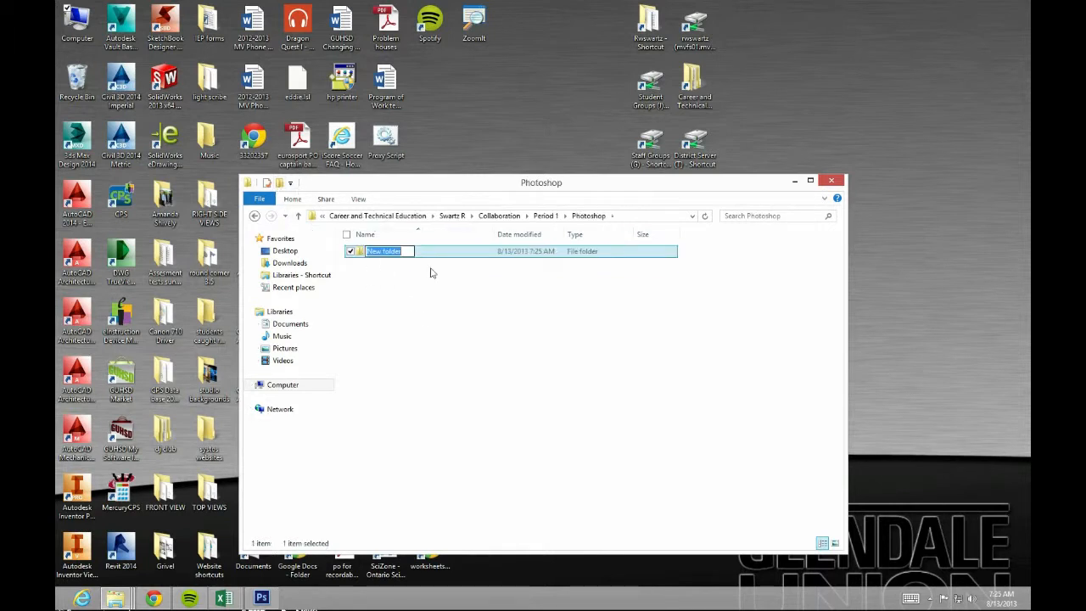
pyautogui.write('Ch 1')
pyautogui.click(384, 371)
pyautogui.click(357, 246)
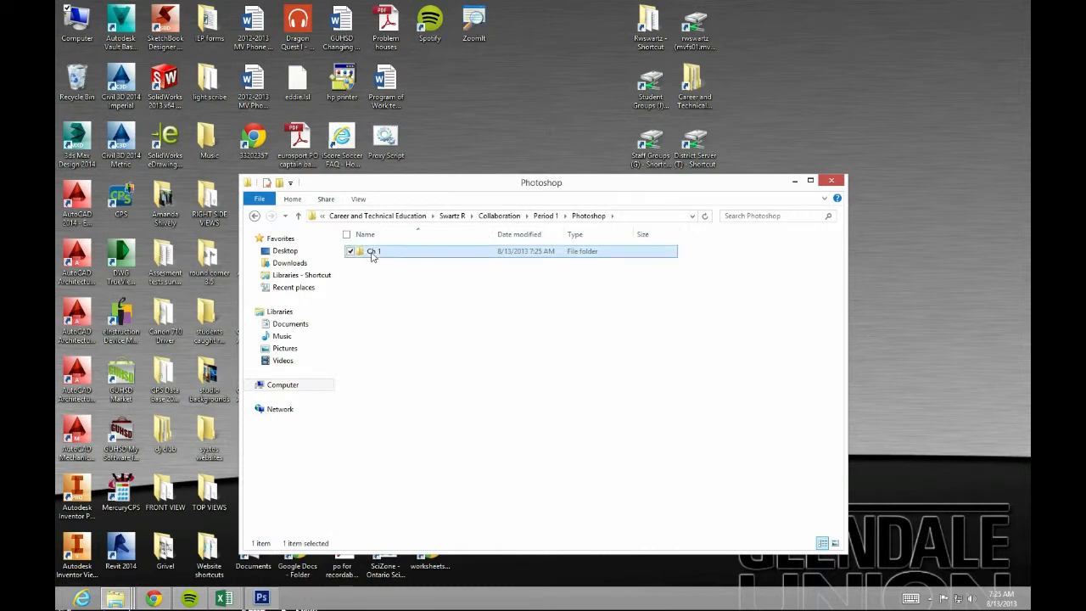
pyautogui.doubleClick(371, 252)
pyautogui.moveTo(462, 190); pyautogui.dragTo(783, 199)
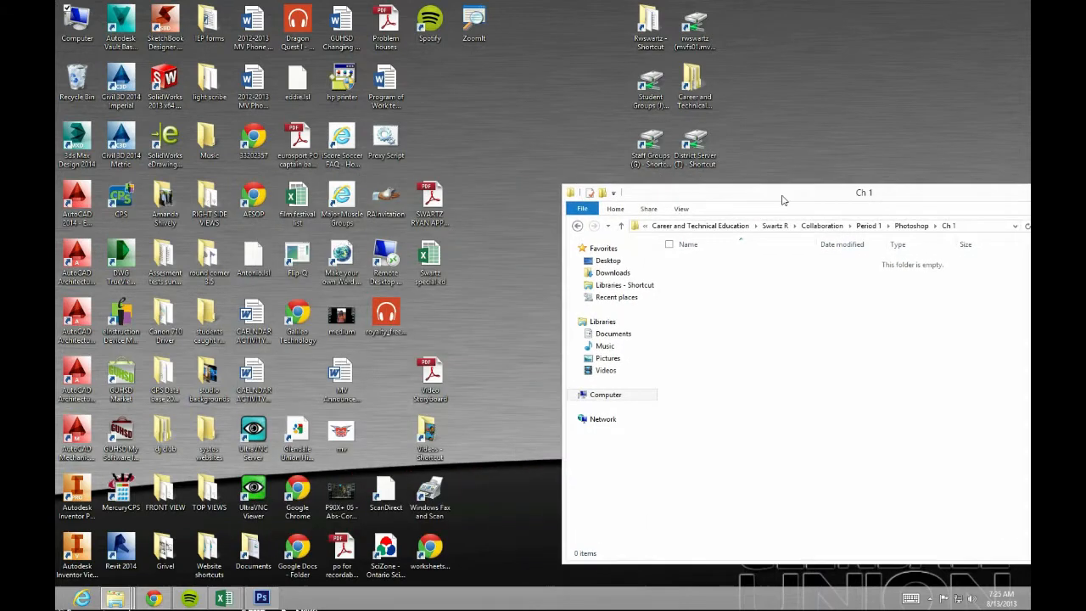
# Step: Open a second Explorer window on System (C:) and go to the ch 1 folder inside the personal folder's Photoshop folder
pyautogui.doubleClick(77, 23)
pyautogui.doubleClick(218, 98)
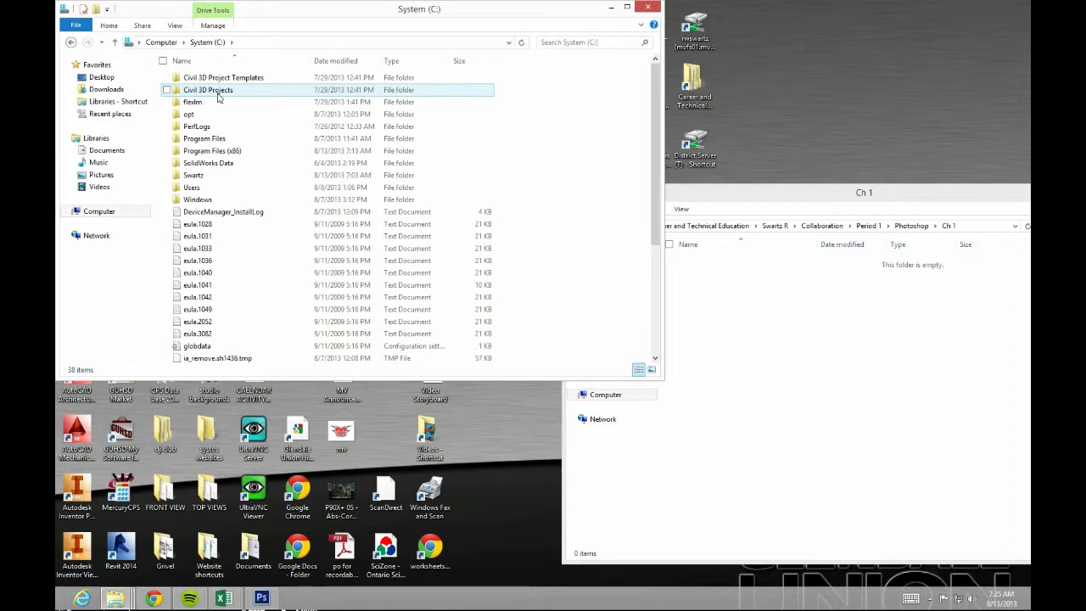
pyautogui.doubleClick(195, 177)
pyautogui.click(200, 93)
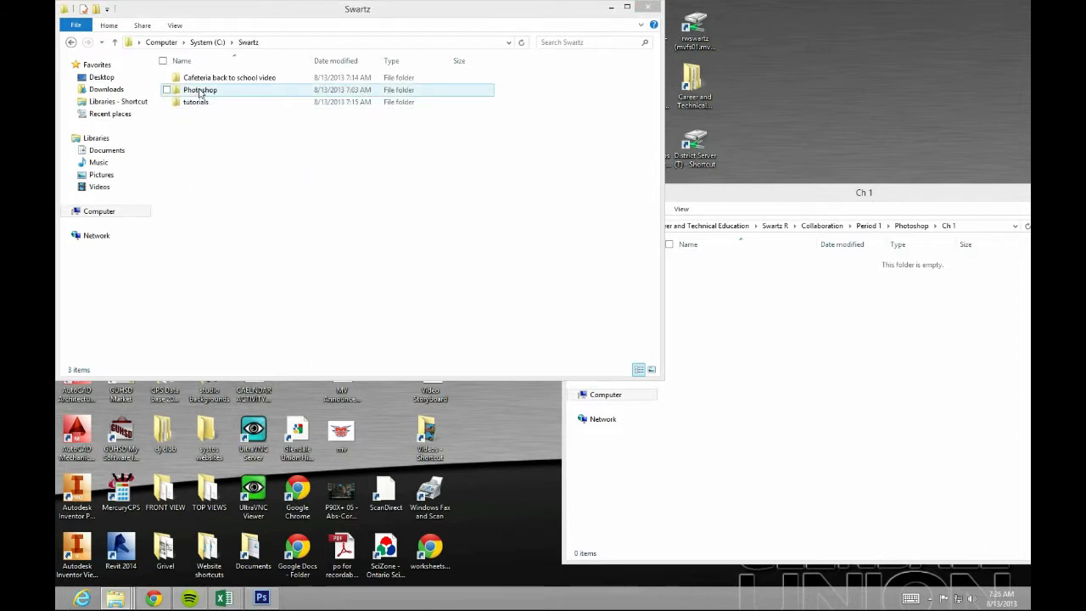
pyautogui.doubleClick(201, 92)
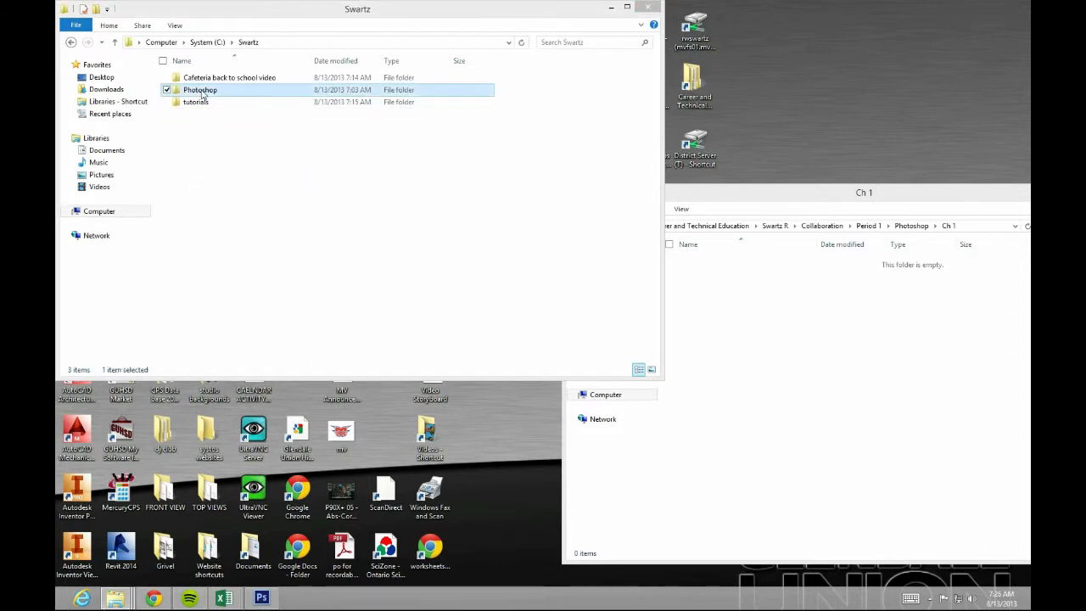
pyautogui.doubleClick(191, 78)
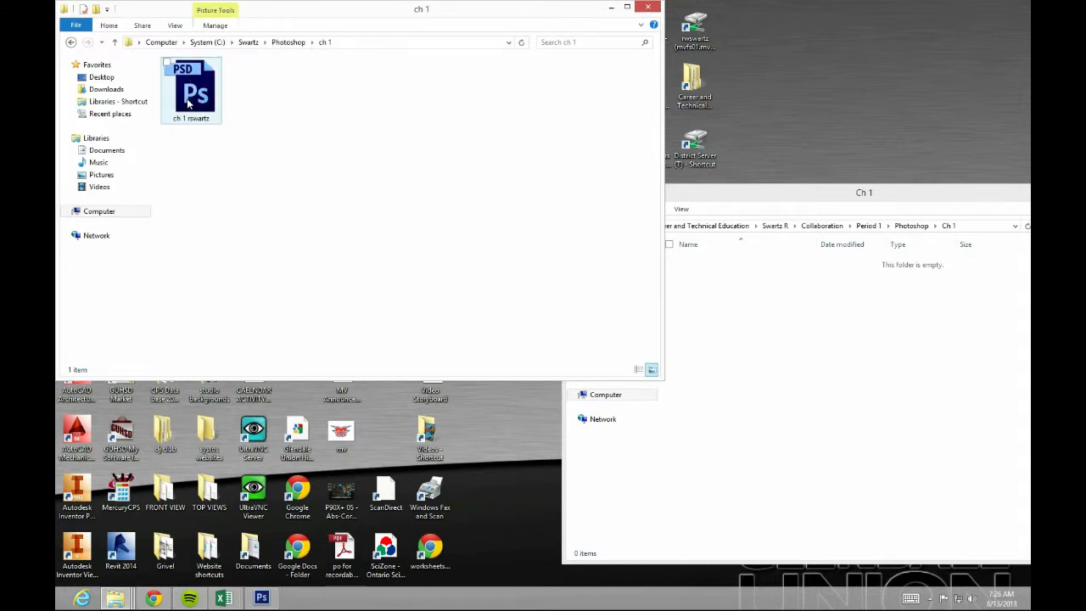
# Step: Copy the chapter 1 PSD file from the local ch 1 folder into the shared Ch 1 folder under Period 1
pyautogui.moveTo(191, 101); pyautogui.dragTo(827, 356)
pyautogui.moveTo(827, 355); pyautogui.dragTo(824, 354)
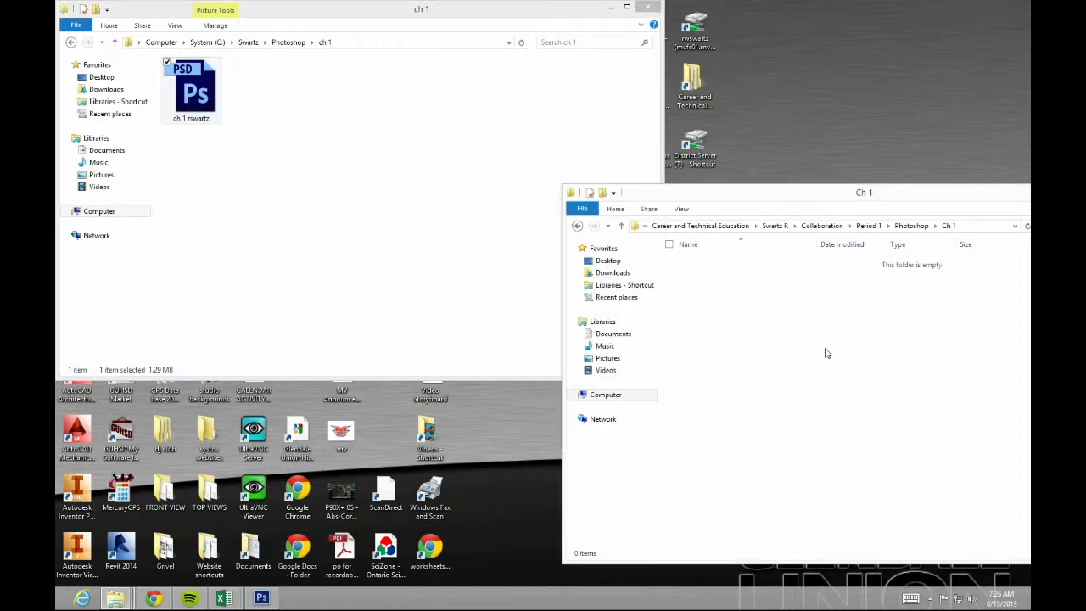
pyautogui.moveTo(819, 197); pyautogui.dragTo(624, 157)
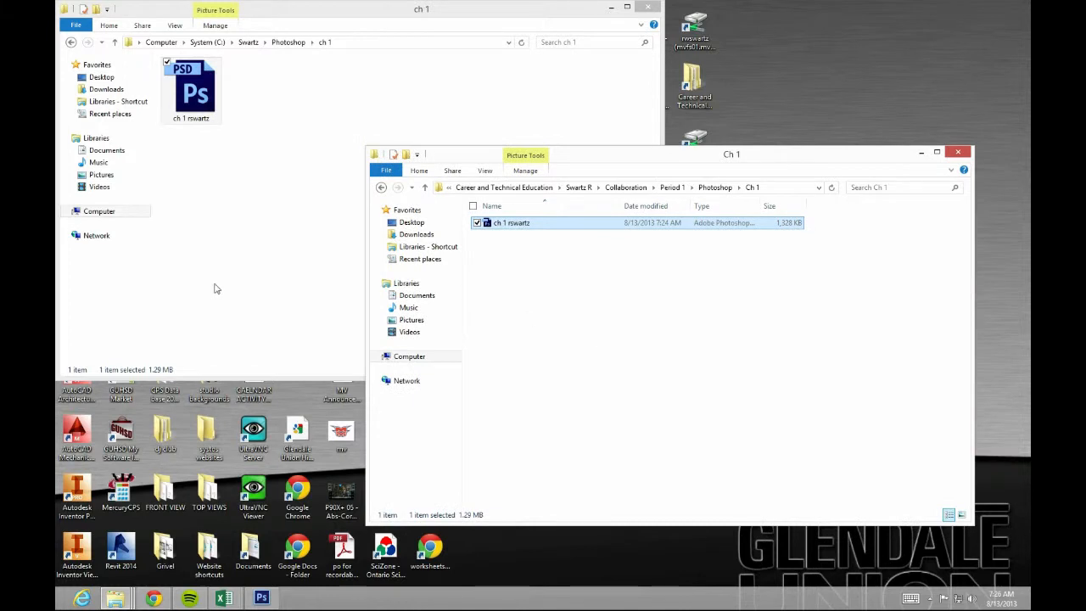